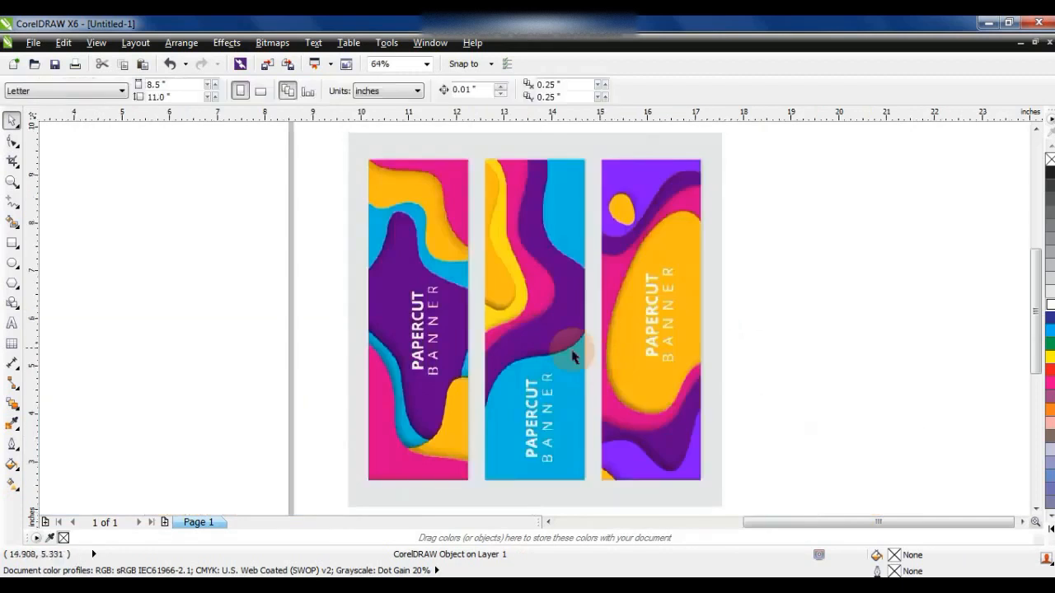
# - Draw a rectangle over the purple-and-yellow third banner and PowerClip the reference picture inside it
pyautogui.click(11, 244)
pyautogui.moveTo(601, 159)
pyautogui.mouseDown()
pyautogui.moveTo(701, 426)
pyautogui.moveTo(706, 483)
pyautogui.mouseUp()
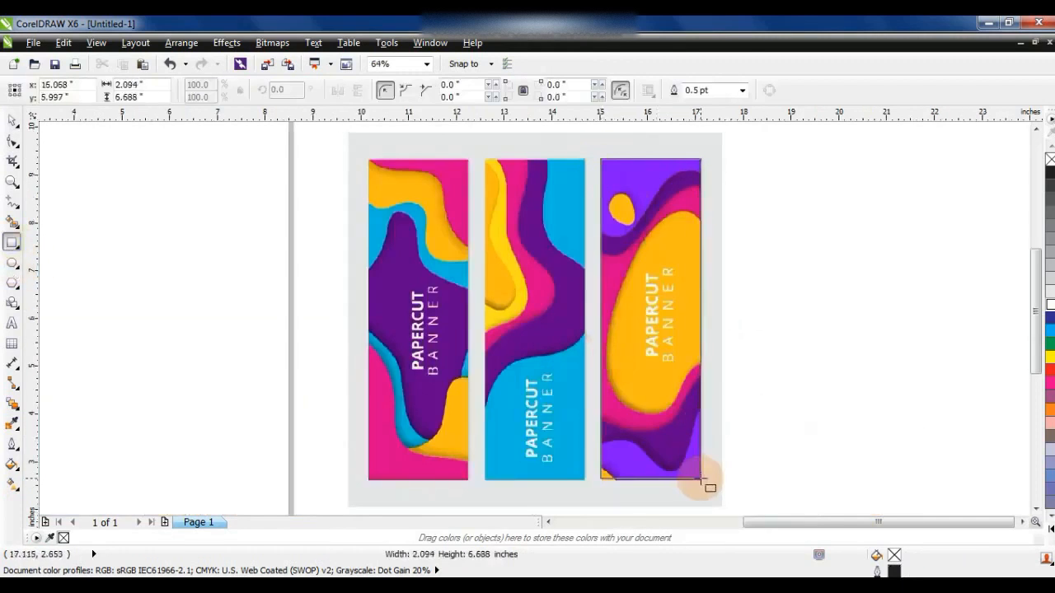
pyautogui.click(221, 42)
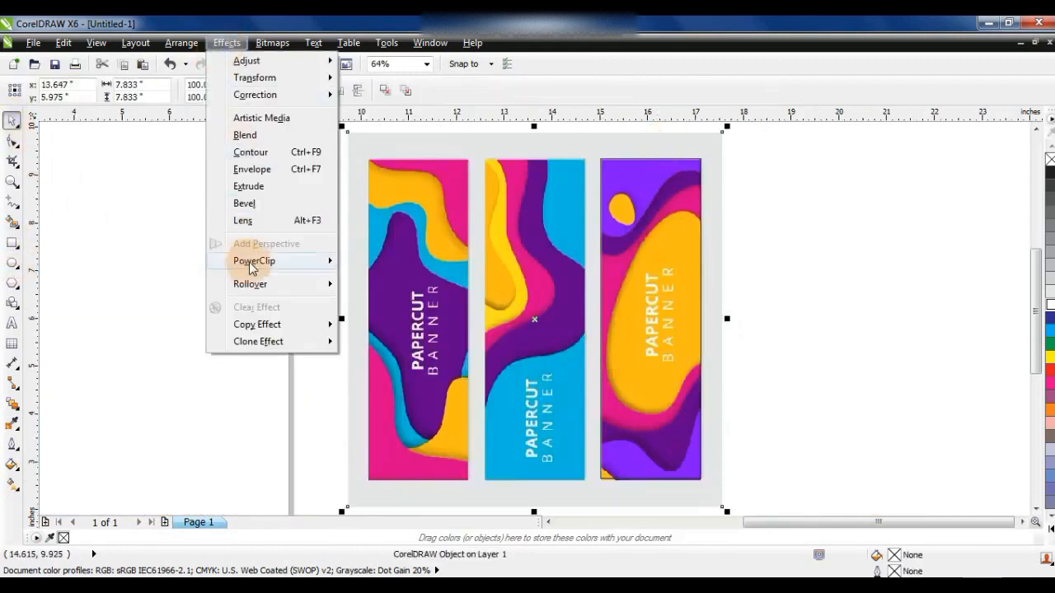
pyautogui.click(387, 247)
pyautogui.click(634, 158)
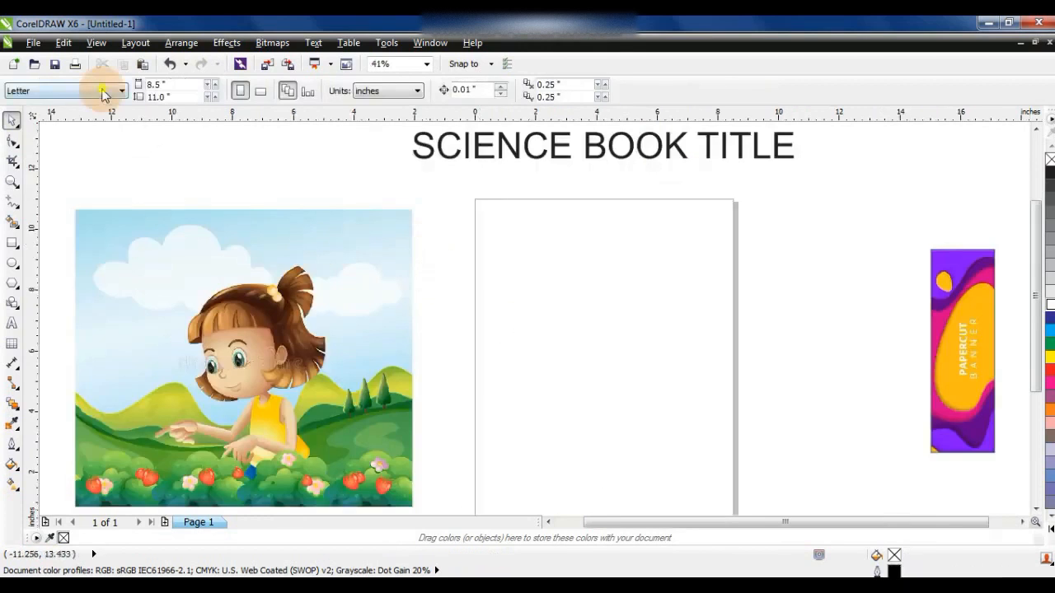
# - Set the page size to A4 and stretch the clipped banner to cover the whole page
pyautogui.click(103, 91)
pyautogui.click(76, 133)
pyautogui.moveTo(961, 310); pyautogui.dragTo(509, 249)
pyautogui.moveTo(541, 249); pyautogui.dragTo(732, 250)
pyautogui.moveTo(604, 350); pyautogui.dragTo(600, 504)
# - Move the stretched banner to the empty area beside the page and add a page-sized rectangle
pyautogui.click(837, 357)
pyautogui.click(594, 363)
pyautogui.moveTo(589, 351); pyautogui.dragTo(941, 354)
pyautogui.hotkey('shift', 'F2')
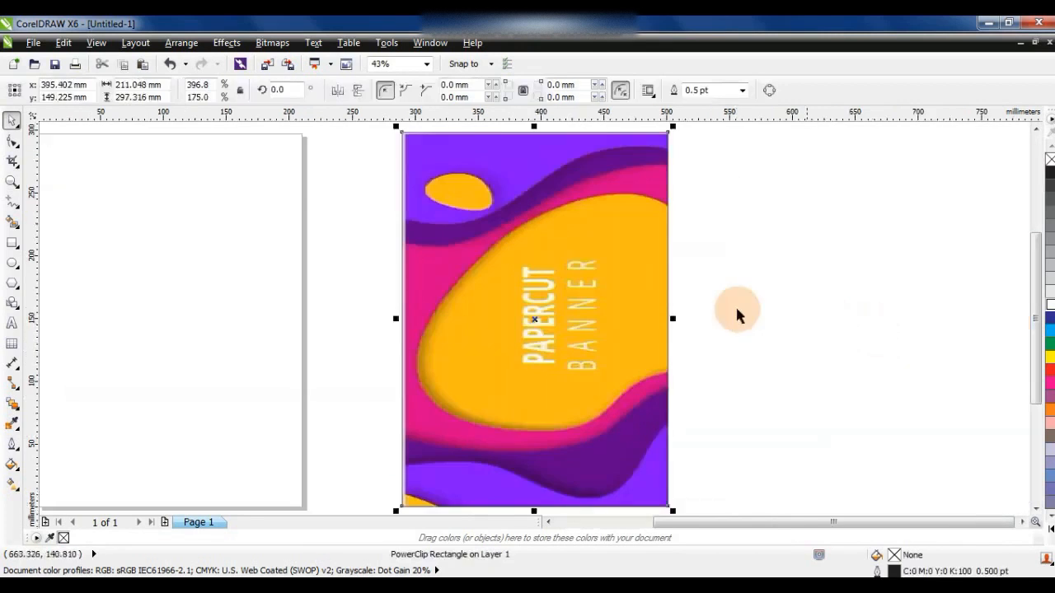
pyautogui.press('F4')
pyautogui.doubleClick(12, 244)
# - Trace the banner's top violet area with a closed five-node outline of straight segments extending past the banner edges
pyautogui.click(12, 182)
pyautogui.moveTo(383, 207)
pyautogui.mouseDown()
pyautogui.moveTo(582, 338)
pyautogui.moveTo(616, 339)
pyautogui.mouseUp()
pyautogui.moveTo(254, 160); pyautogui.dragTo(707, 376)
pyautogui.click(11, 204)
pyautogui.click(826, 198)
pyautogui.doubleClick(518, 276)
pyautogui.doubleClick(181, 368)
pyautogui.doubleClick(174, 150)
pyautogui.doubleClick(824, 133)
pyautogui.click(826, 198)
# - Convert the outline's segments to curves and bend its lower edge to follow the violet wave
pyautogui.click(12, 140)
pyautogui.moveTo(893, 184); pyautogui.dragTo(129, 424)
pyautogui.click(220, 92)
pyautogui.moveTo(294, 339); pyautogui.dragTo(316, 380)
pyautogui.moveTo(408, 306); pyautogui.dragTo(371, 379)
pyautogui.moveTo(316, 380); pyautogui.dragTo(316, 388)
pyautogui.moveTo(656, 242); pyautogui.dragTo(648, 203)
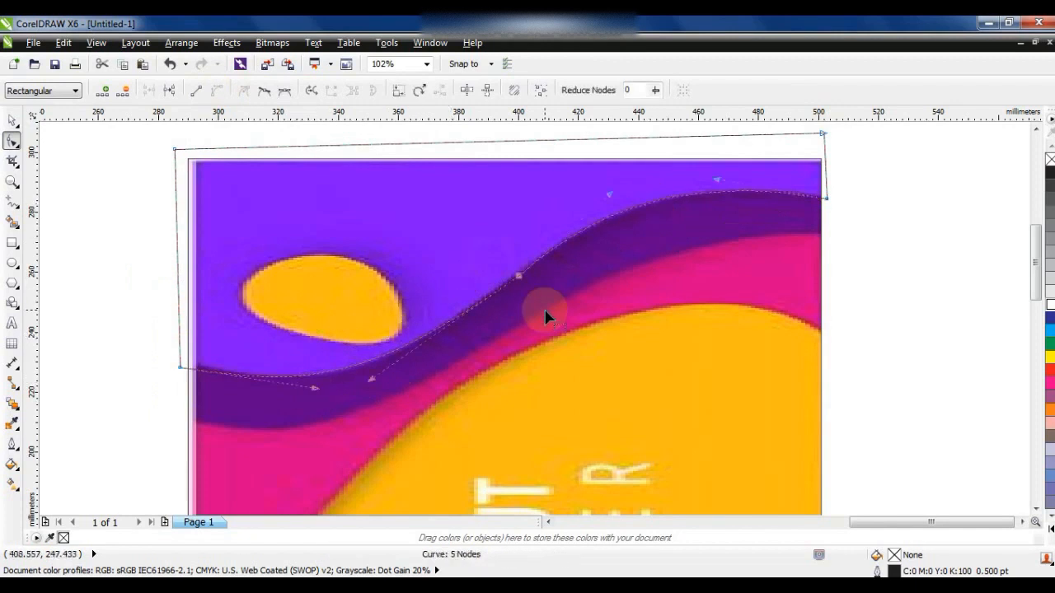
# - Apply a dark green uniform CMYK fill to the traced top wave shape
pyautogui.press('space')
pyautogui.click(11, 473)
pyautogui.click(63, 353)
pyautogui.click(392, 185)
pyautogui.click(548, 352)
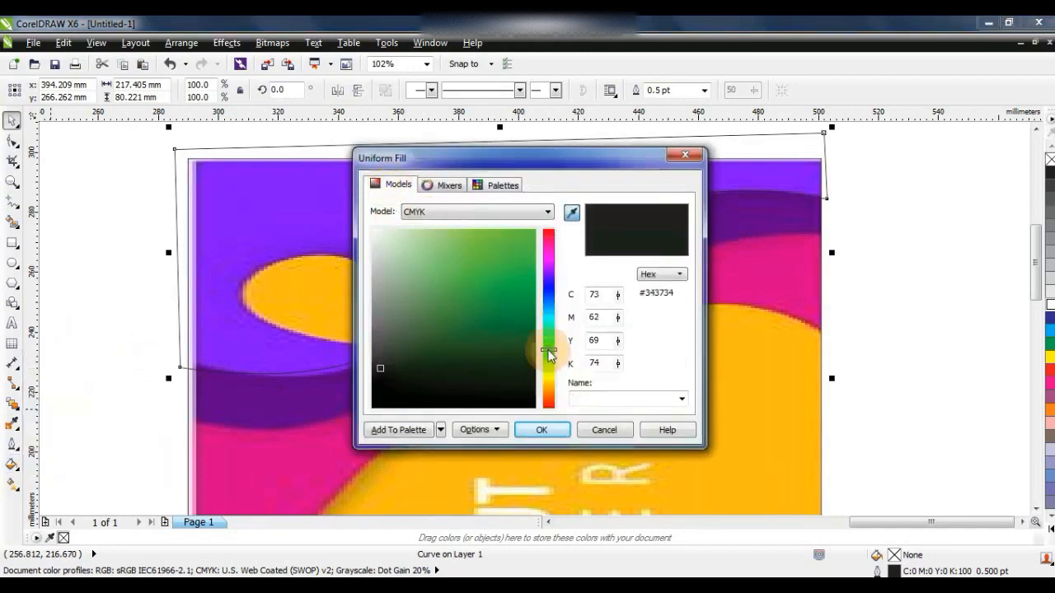
pyautogui.click(511, 313)
pyautogui.click(541, 419)
pyautogui.click(115, 275)
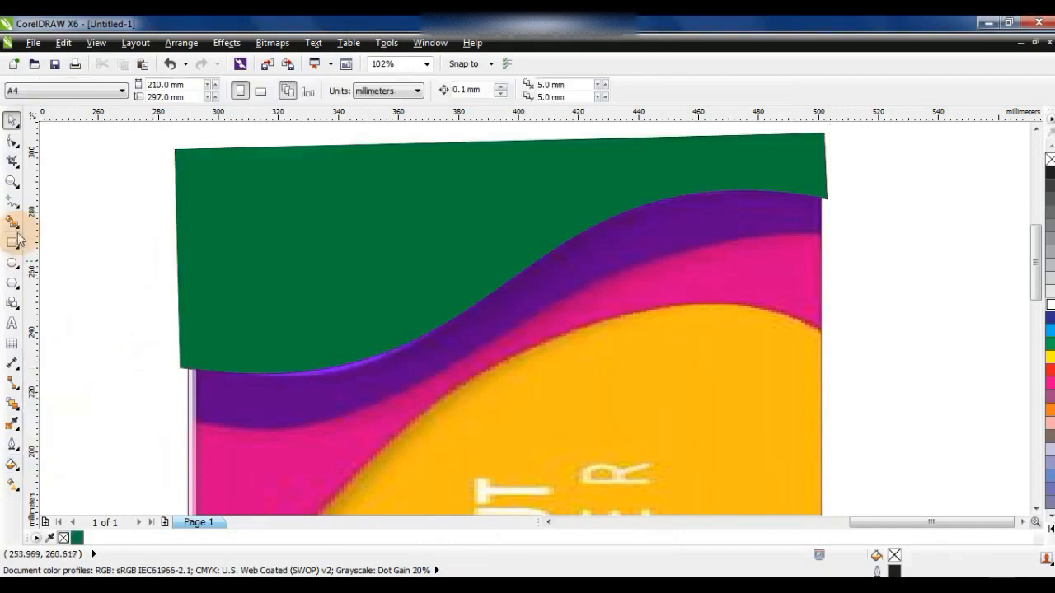
# - Draw a closed five-node straight-segment outline around the dark purple band below the green shape
pyautogui.click(12, 201)
pyautogui.click(831, 233)
pyautogui.doubleClick(177, 423)
pyautogui.doubleClick(163, 258)
pyautogui.doubleClick(501, 156)
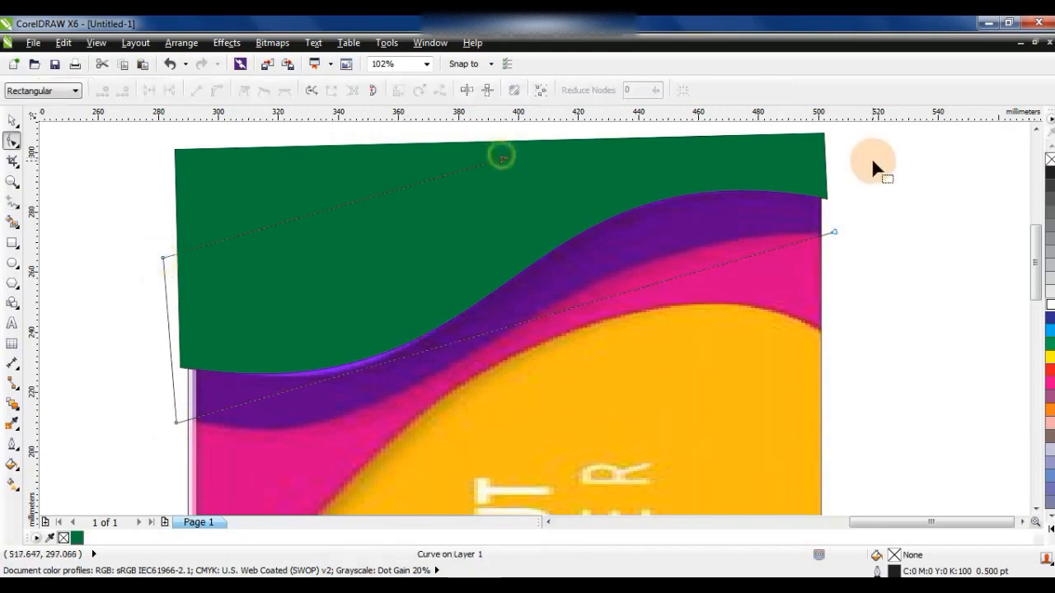
pyautogui.click(12, 202)
pyautogui.click(502, 159)
pyautogui.doubleClick(877, 158)
pyautogui.click(832, 232)
# - Convert the second outline to curves and bend its lower edge along the border between dark purple and pink
pyautogui.click(11, 141)
pyautogui.moveTo(87, 145); pyautogui.dragTo(764, 446)
pyautogui.click(217, 90)
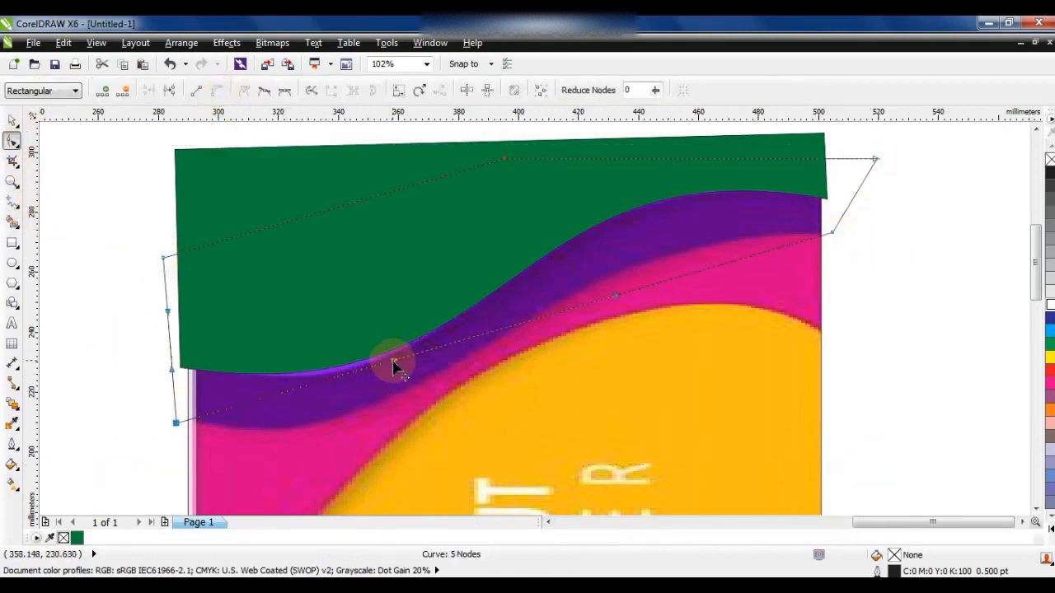
pyautogui.moveTo(614, 295); pyautogui.dragTo(589, 223)
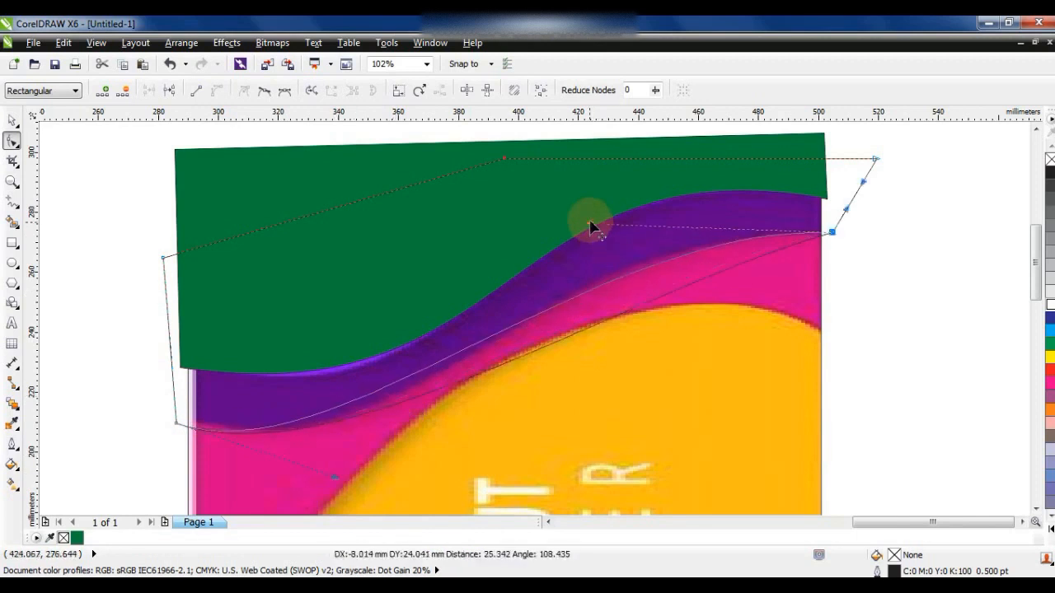
pyautogui.moveTo(337, 478); pyautogui.dragTo(429, 464)
pyautogui.moveTo(590, 221)
pyautogui.mouseDown()
pyautogui.moveTo(584, 228)
pyautogui.moveTo(576, 210)
pyautogui.mouseUp()
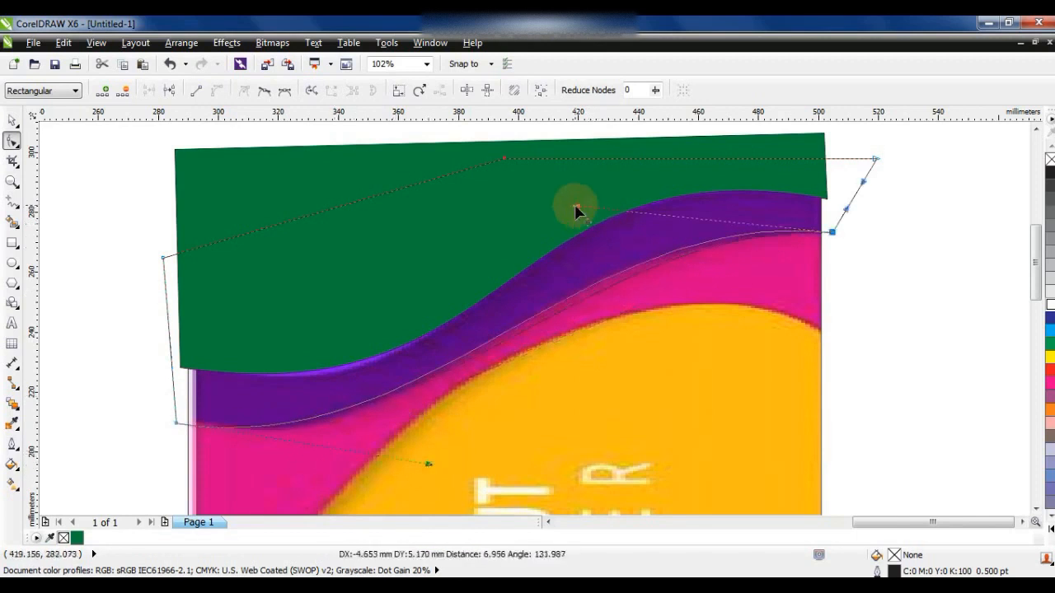
# - Fill the second wave shape with a very dark green uniform color and send it behind the first green shape
pyautogui.click(14, 480)
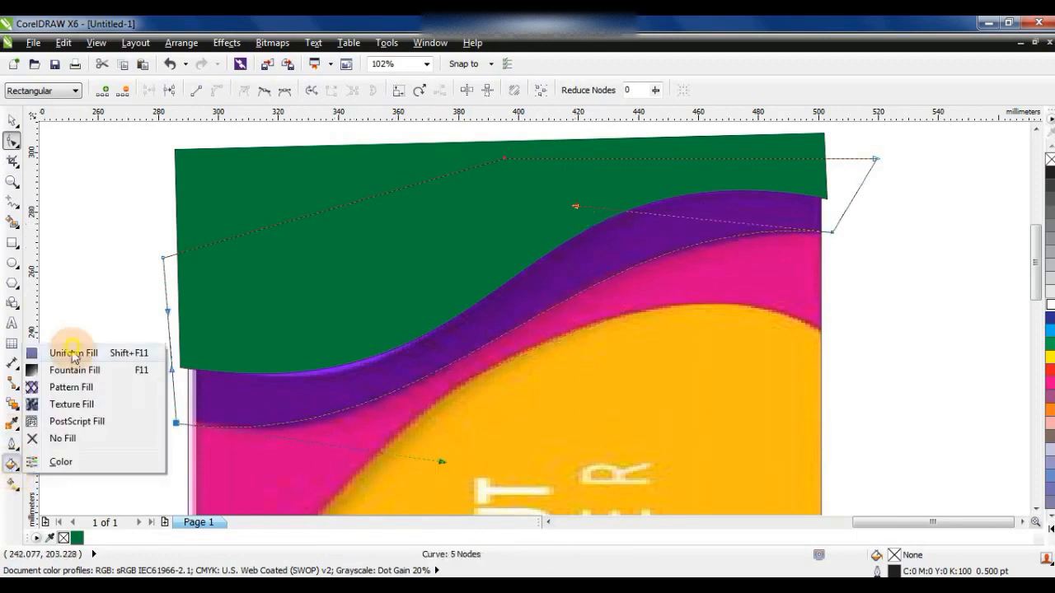
pyautogui.click(77, 347)
pyautogui.click(398, 184)
pyautogui.click(522, 360)
pyautogui.click(532, 429)
pyautogui.click(11, 122)
pyautogui.hotkey('ctrl', 'pagedown')
# - Trace the pink layer around the large yellow shape with a closed nine-node outline of straight segments
pyautogui.scroll(-1, 495, 244)
pyautogui.press('Escape')
pyautogui.press('z')
pyautogui.press('F3')
pyautogui.moveTo(403, 239); pyautogui.dragTo(685, 497)
pyautogui.moveTo(323, 162)
pyautogui.mouseDown()
pyautogui.moveTo(631, 410)
pyautogui.moveTo(740, 476)
pyautogui.mouseUp()
pyautogui.click(14, 203)
pyautogui.click(636, 190)
pyautogui.click(375, 315)
pyautogui.click(540, 438)
pyautogui.click(636, 382)
pyautogui.click(650, 482)
pyautogui.click(312, 481)
pyautogui.click(314, 185)
pyautogui.click(480, 133)
pyautogui.click(687, 140)
pyautogui.click(639, 192)
# - Convert the pink layer's outline to curves and bend its upper inner edge along the large yellow shape
pyautogui.click(12, 141)
pyautogui.moveTo(203, 152); pyautogui.dragTo(709, 455)
pyautogui.click(215, 91)
pyautogui.hotkey('shift', 'F2')
pyautogui.click(13, 182)
pyautogui.moveTo(336, 139); pyautogui.dragTo(716, 368)
pyautogui.click(12, 141)
pyautogui.moveTo(264, 383); pyautogui.dragTo(466, 493)
pyautogui.moveTo(458, 336); pyautogui.dragTo(688, 203)
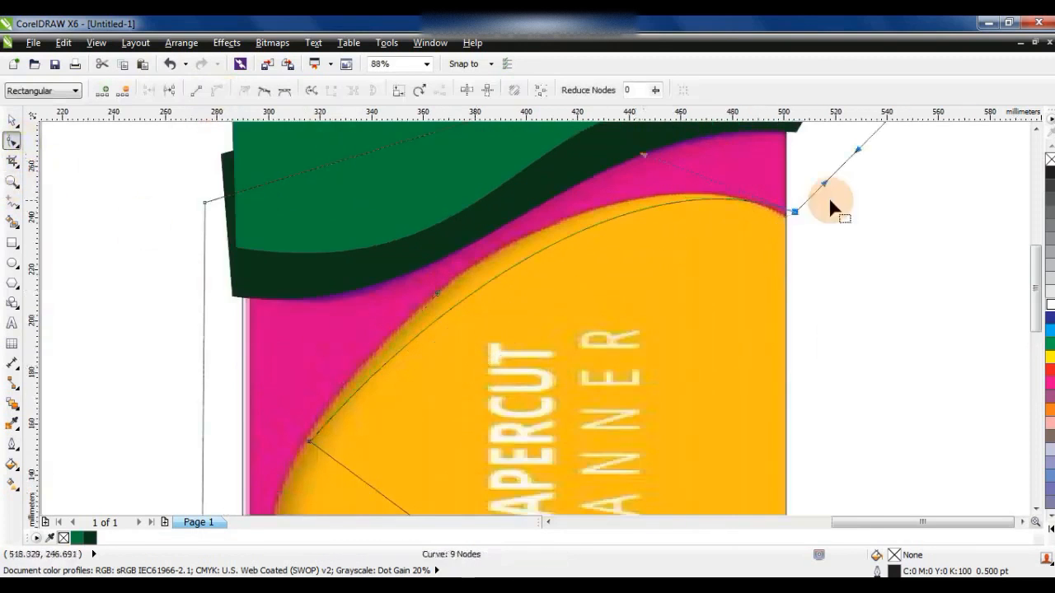
pyautogui.moveTo(788, 221); pyautogui.dragTo(786, 222)
pyautogui.moveTo(647, 170); pyautogui.dragTo(648, 171)
pyautogui.moveTo(438, 296); pyautogui.dragTo(399, 262)
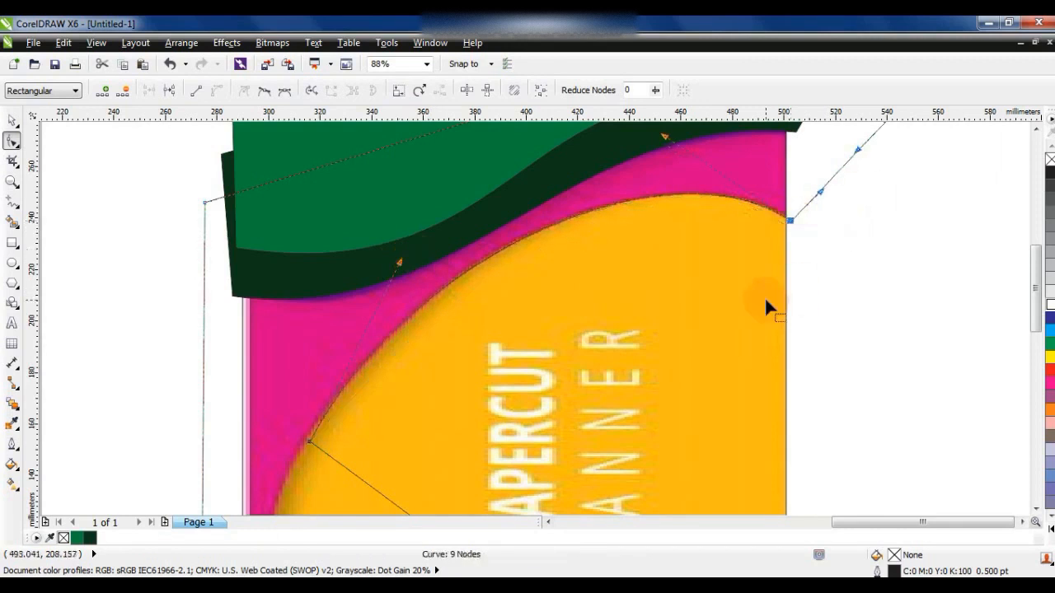
# - Bend the outline's lower inner edge around the bottom of the large yellow shape up to the banner's right edge
pyautogui.scroll(-2, 765, 307)
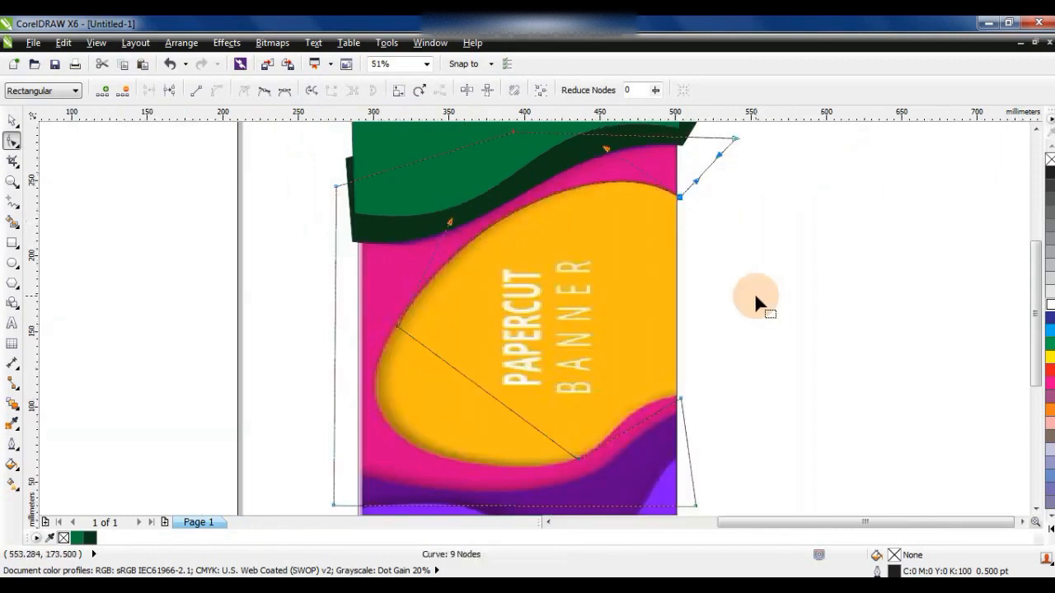
pyautogui.click(11, 182)
pyautogui.moveTo(342, 306); pyautogui.dragTo(682, 512)
pyautogui.click(12, 161)
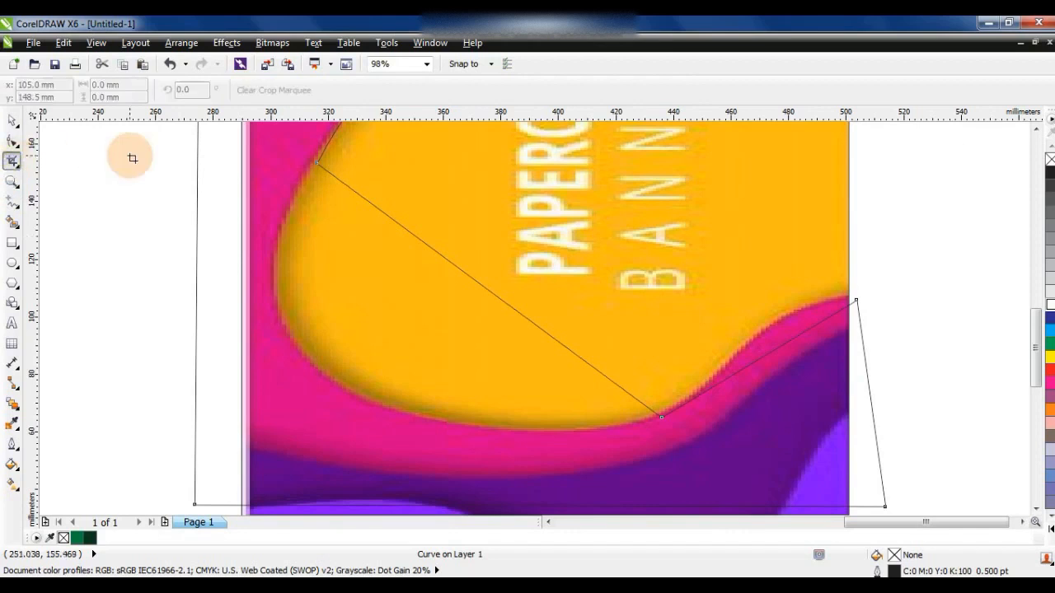
pyautogui.press('F10')
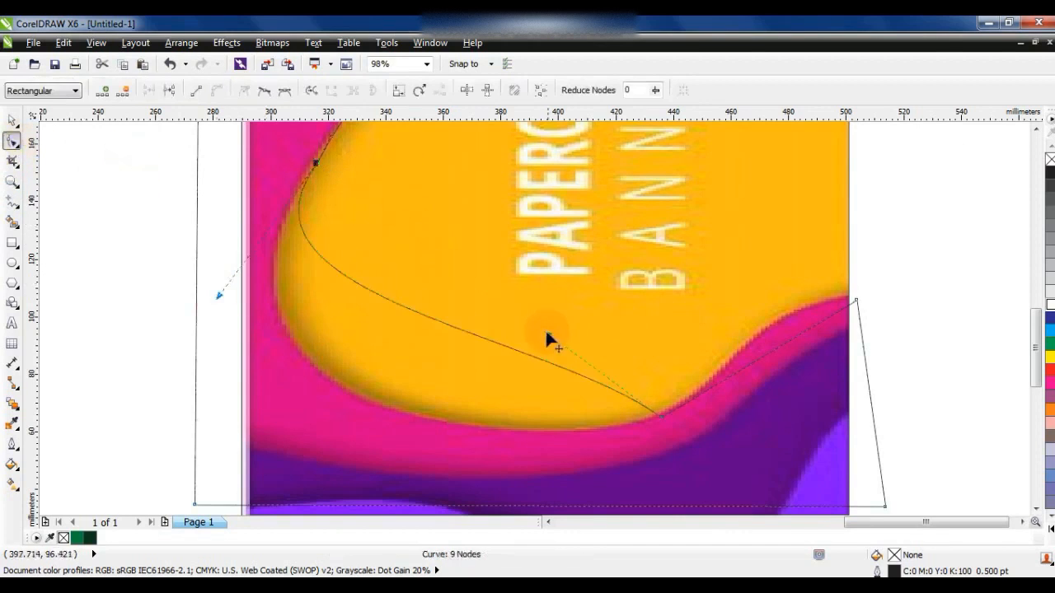
pyautogui.moveTo(353, 353); pyautogui.dragTo(334, 378)
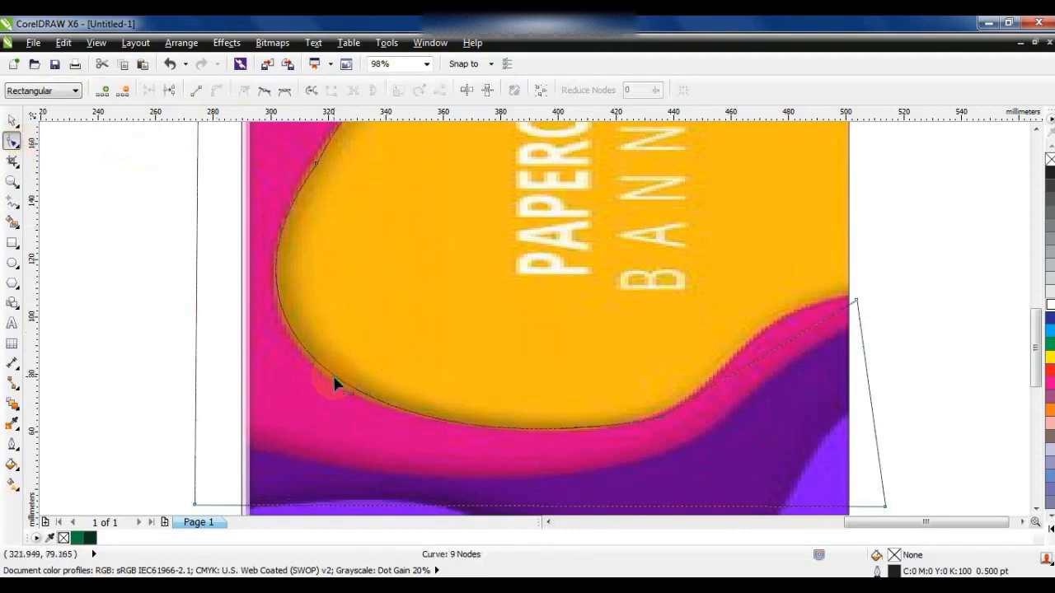
pyautogui.moveTo(649, 424); pyautogui.dragTo(648, 423)
pyautogui.click(732, 390)
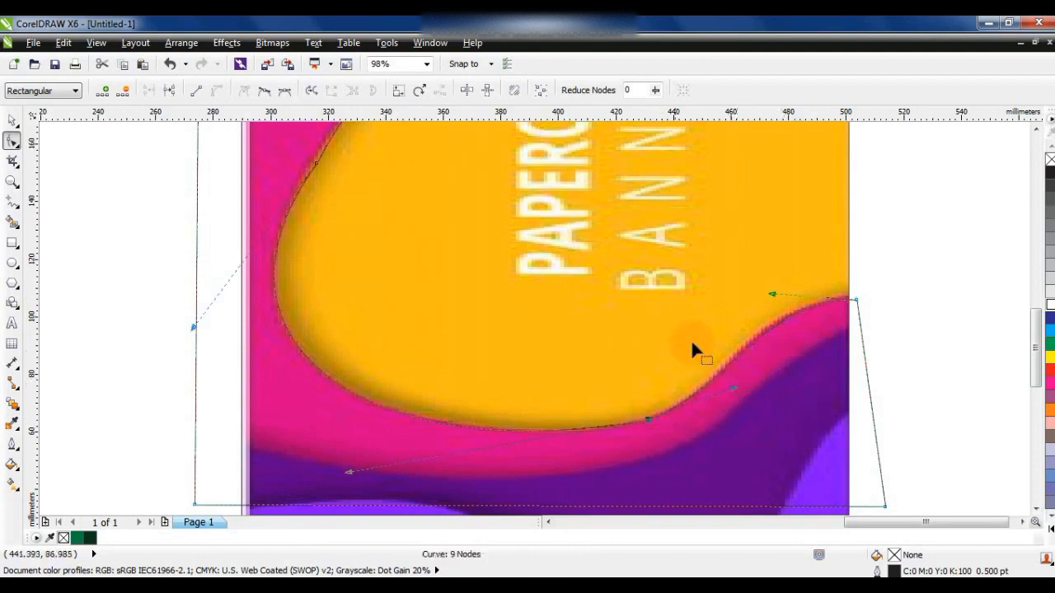
# - Apply a light green uniform fill of C69 M9 Y100 K0 to the traced frame shape
pyautogui.scroll(-3, 688, 360)
pyautogui.click(29, 485)
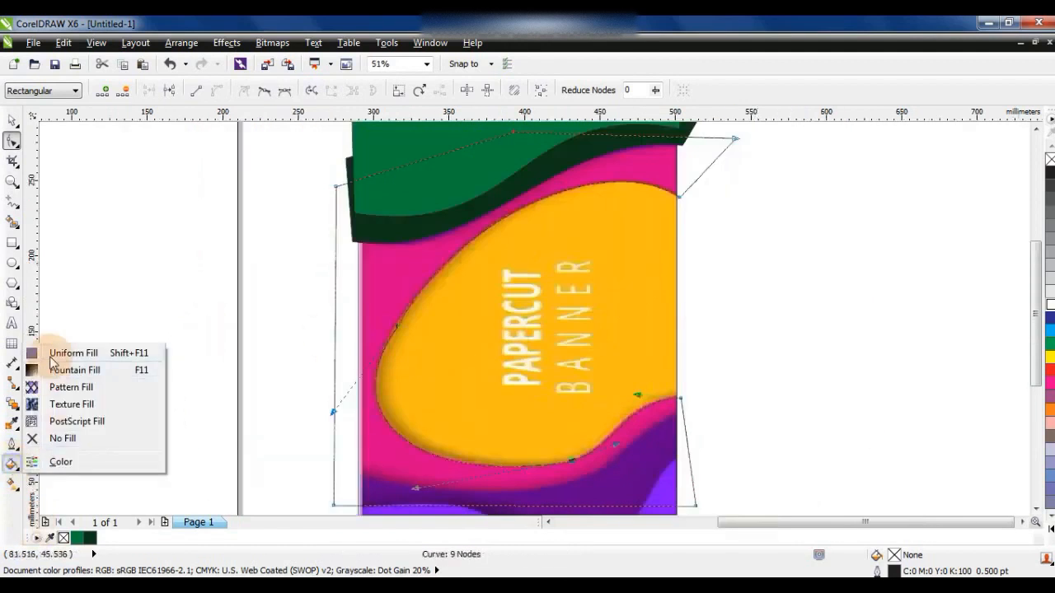
pyautogui.click(66, 351)
pyautogui.click(393, 185)
pyautogui.click(465, 322)
pyautogui.moveTo(465, 322); pyautogui.dragTo(456, 285)
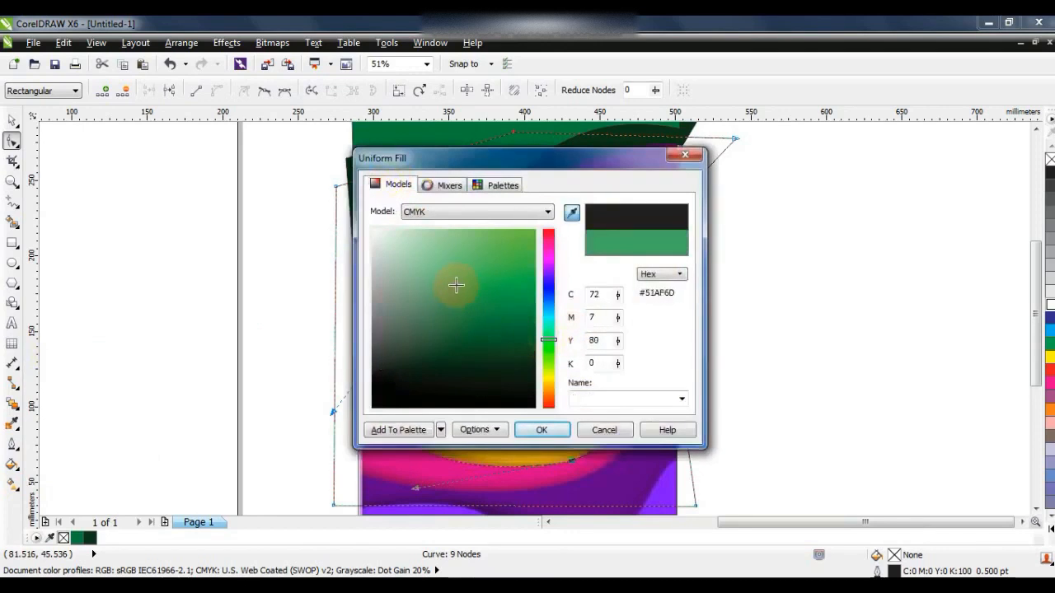
pyautogui.moveTo(551, 353); pyautogui.dragTo(550, 363)
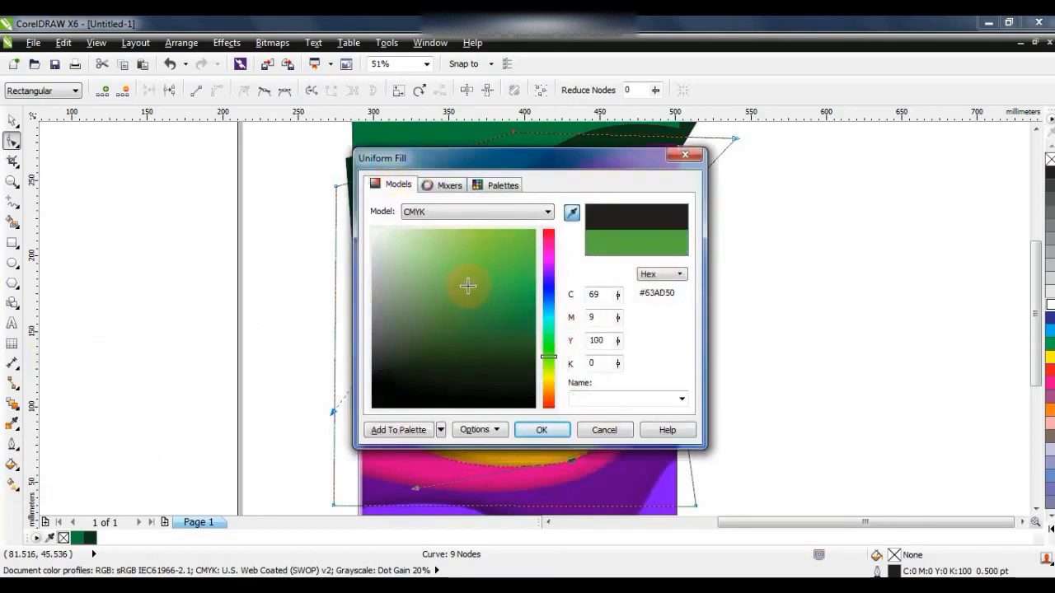
pyautogui.click(541, 430)
# - Move the three green shapes onto the page and place the light green one behind the two darker ones
pyautogui.press('space')
pyautogui.scroll(-2, 522, 306)
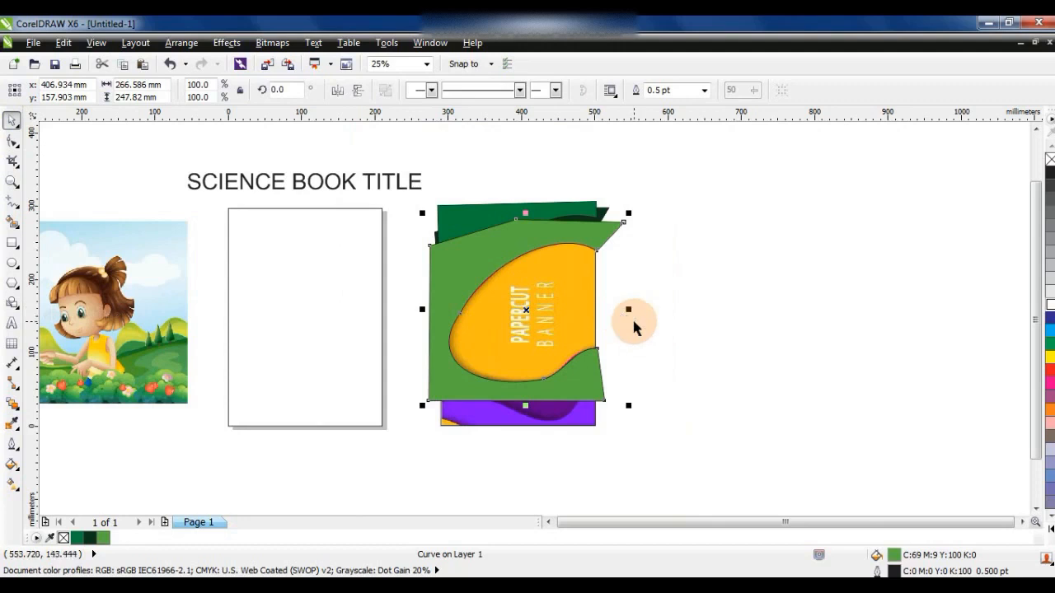
pyautogui.moveTo(514, 345); pyautogui.dragTo(236, 393)
pyautogui.click(646, 425)
pyautogui.click(249, 301)
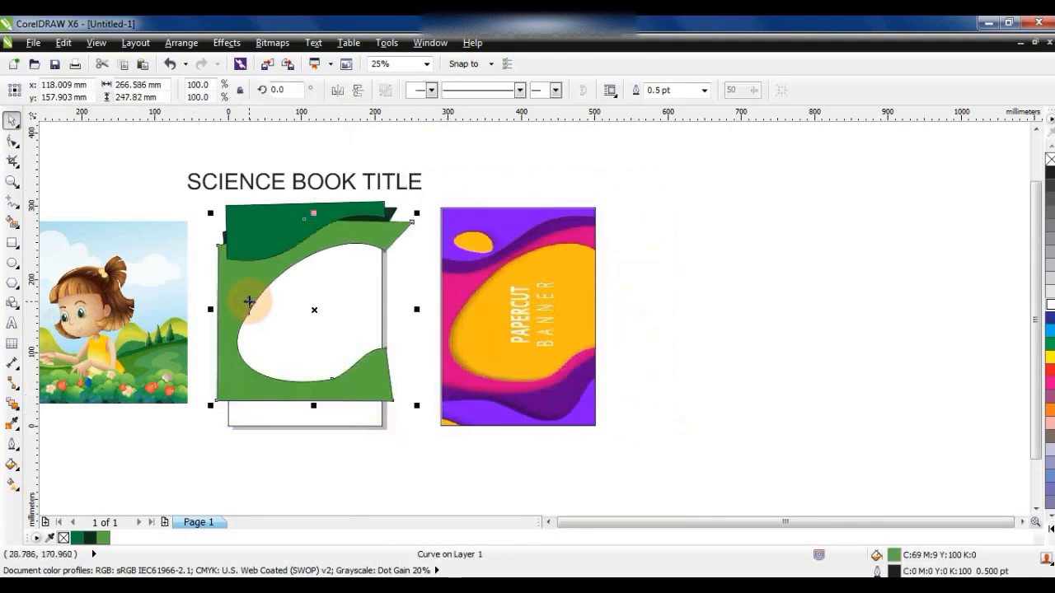
pyautogui.click(437, 460)
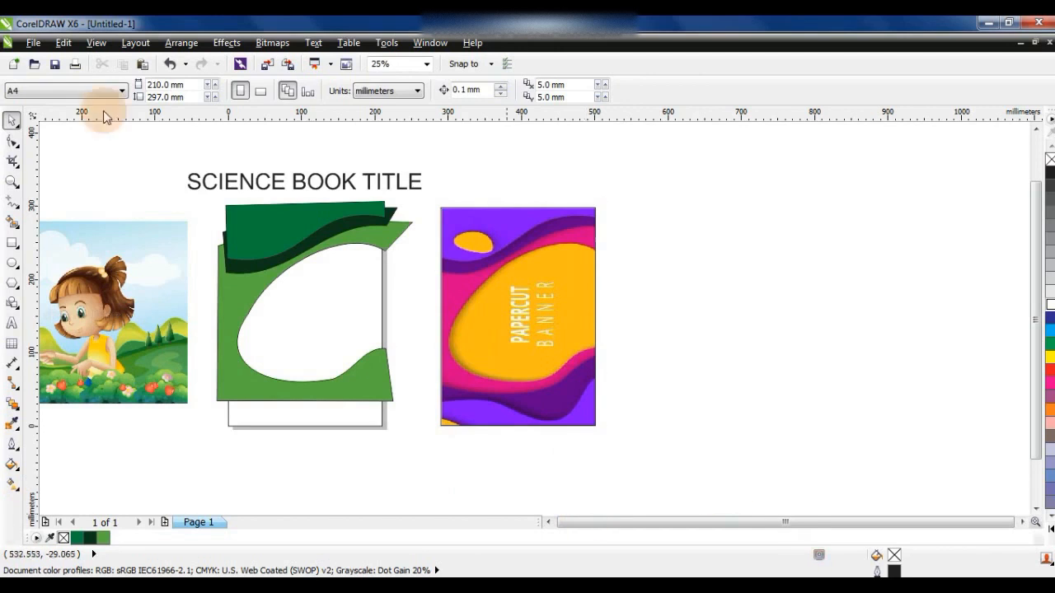
# - Draw a closed six-node straight-segment outline around the dark purple area at the bottom of the banner
pyautogui.press('z')
pyautogui.moveTo(418, 349); pyautogui.dragTo(654, 453)
pyautogui.press('F5')
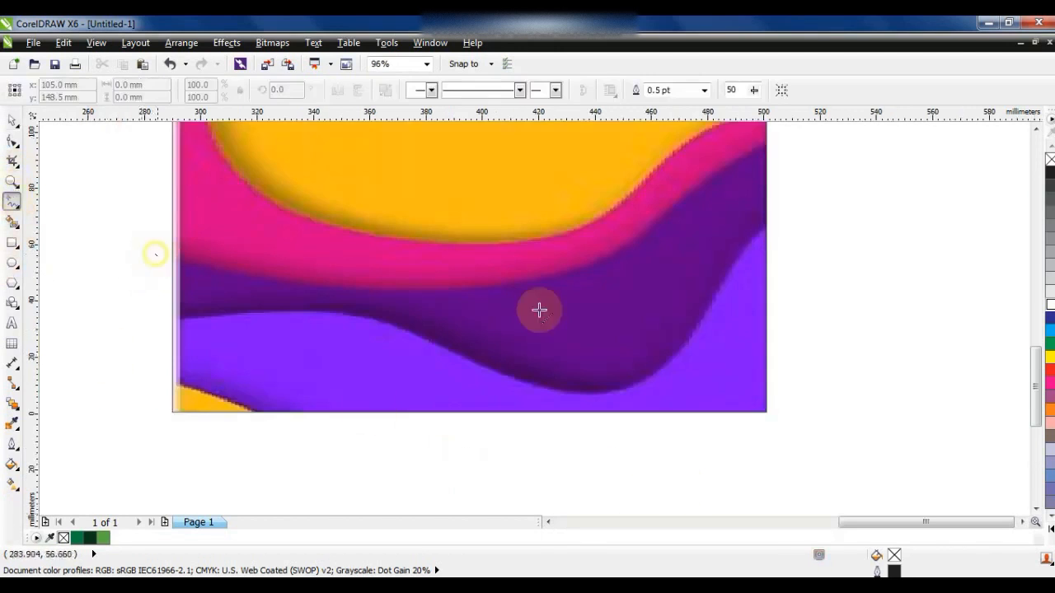
pyautogui.doubleClick(561, 272)
pyautogui.doubleClick(773, 140)
pyautogui.doubleClick(790, 363)
pyautogui.doubleClick(774, 446)
pyautogui.doubleClick(152, 436)
pyautogui.click(155, 254)
# - Convert the bottom outline to curves and bend the left part of its upper edge along the pink border
pyautogui.click(13, 141)
pyautogui.moveTo(155, 255); pyautogui.dragTo(168, 256)
pyautogui.moveTo(123, 160); pyautogui.dragTo(819, 470)
pyautogui.click(217, 92)
pyautogui.click(303, 262)
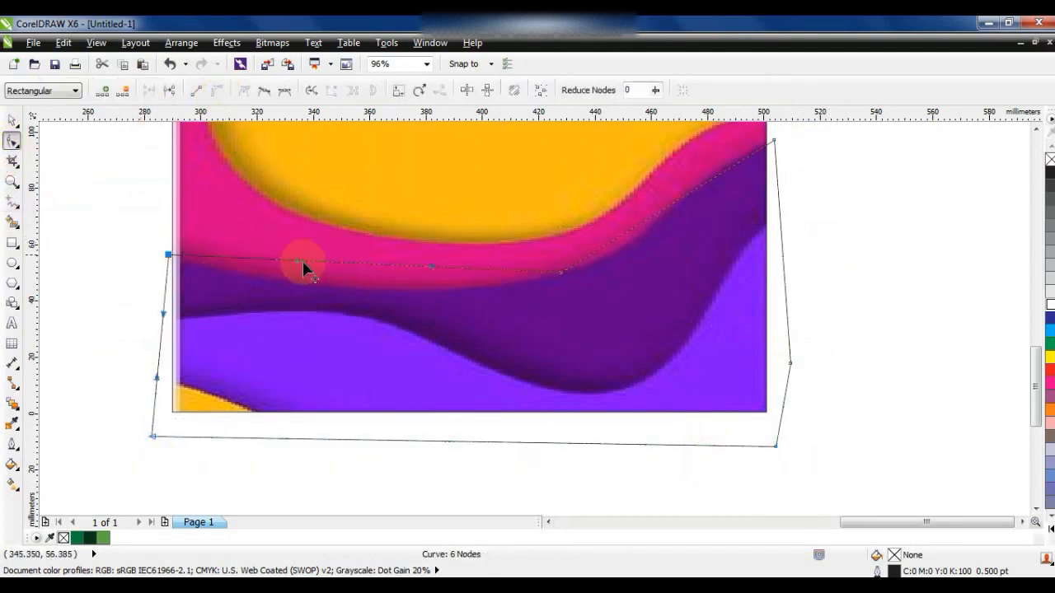
pyautogui.moveTo(405, 272); pyautogui.dragTo(420, 306)
pyautogui.moveTo(455, 224); pyautogui.dragTo(658, 310)
# - Bend the right part of the bottom outline's upper edge to follow the rising pink border
pyautogui.scroll(2, 796, 236)
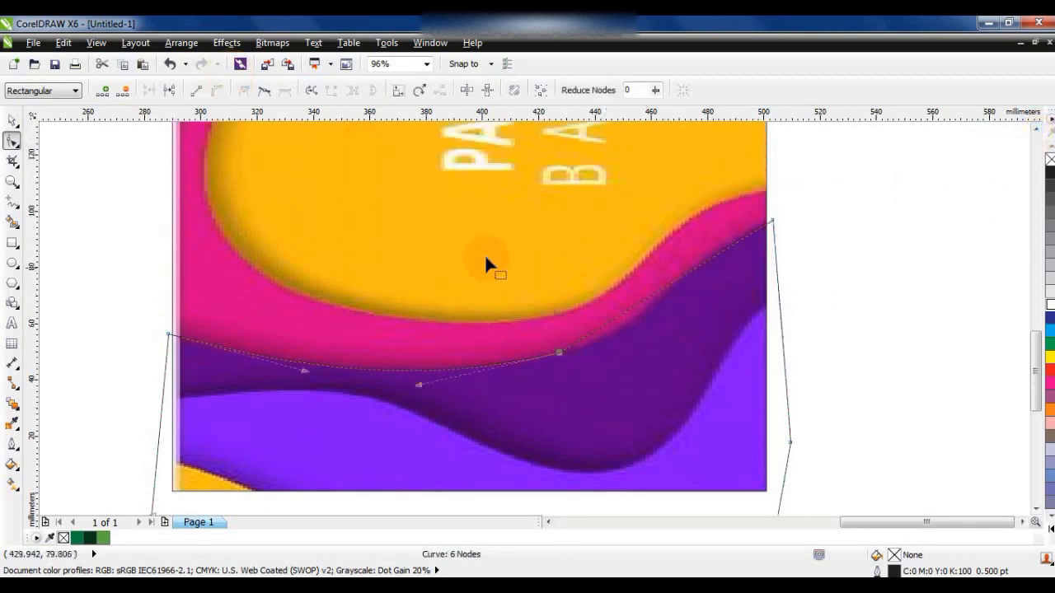
pyautogui.click(625, 351)
pyautogui.moveTo(633, 329); pyautogui.dragTo(638, 340)
pyautogui.moveTo(704, 264); pyautogui.dragTo(687, 242)
pyautogui.moveTo(638, 339); pyautogui.dragTo(646, 351)
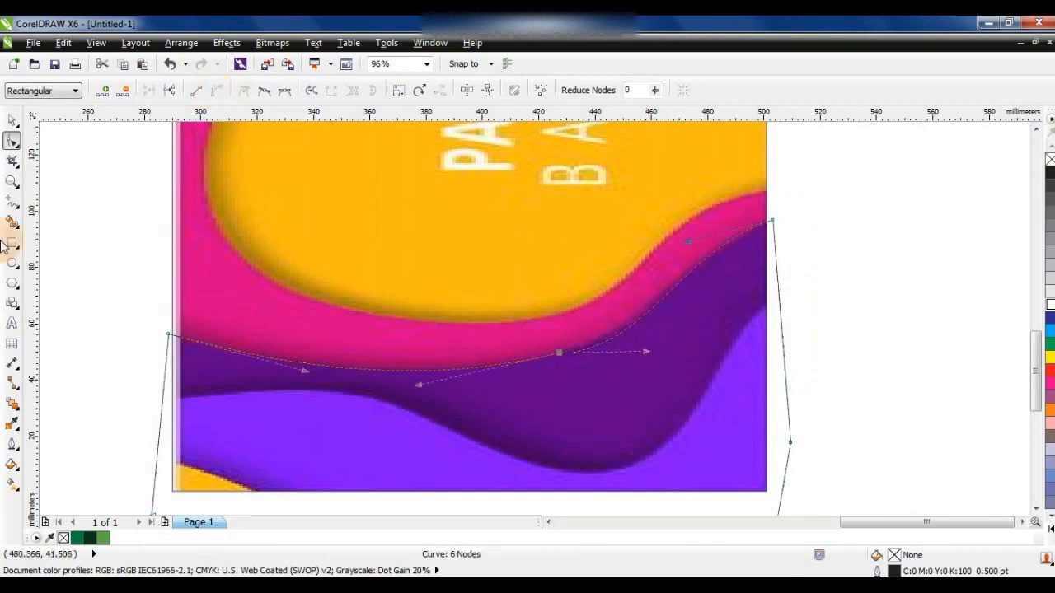
# - Draw a closed six-node straight-segment outline around the light violet area at the bottom of the banner
pyautogui.click(13, 122)
pyautogui.click(11, 183)
pyautogui.rightClick(247, 287)
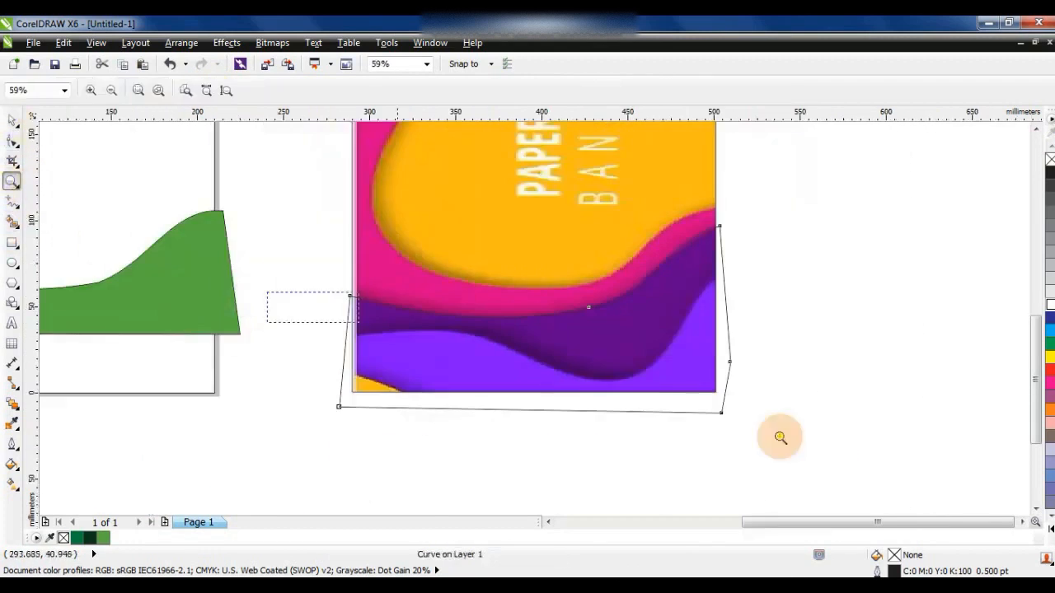
pyautogui.click(556, 368)
pyautogui.click(11, 201)
pyautogui.click(164, 258)
pyautogui.press('Escape')
pyautogui.click(189, 259)
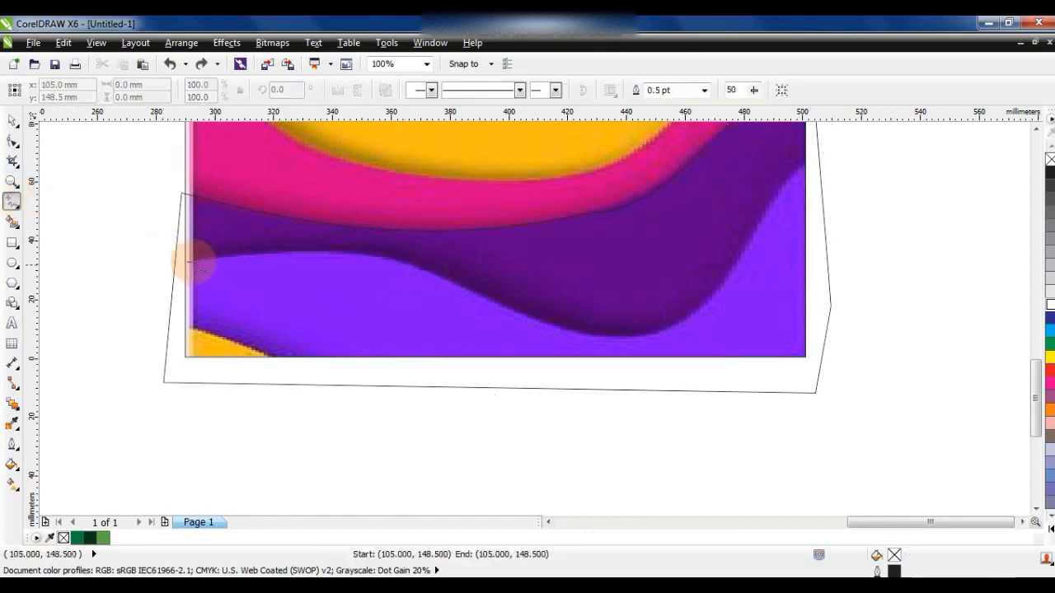
pyautogui.doubleClick(473, 296)
pyautogui.doubleClick(746, 251)
pyautogui.doubleClick(814, 155)
pyautogui.doubleClick(810, 368)
pyautogui.doubleClick(135, 368)
pyautogui.click(189, 260)
# - Convert the violet area's outline to curves and bend its upper edge to follow the wave
pyautogui.press('F10')
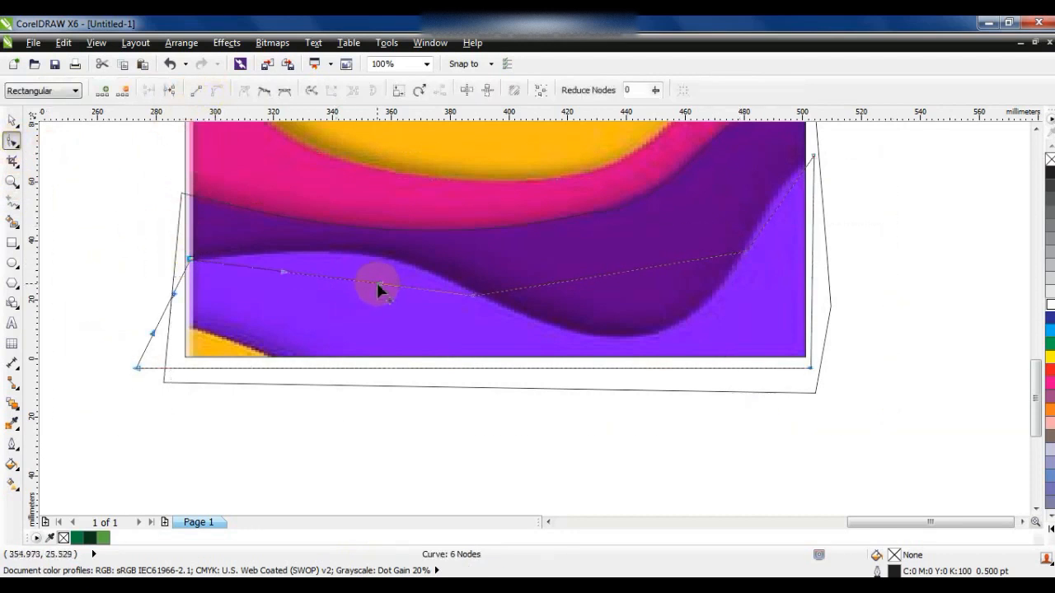
pyautogui.moveTo(376, 290); pyautogui.dragTo(276, 277)
pyautogui.moveTo(566, 283); pyautogui.dragTo(651, 332)
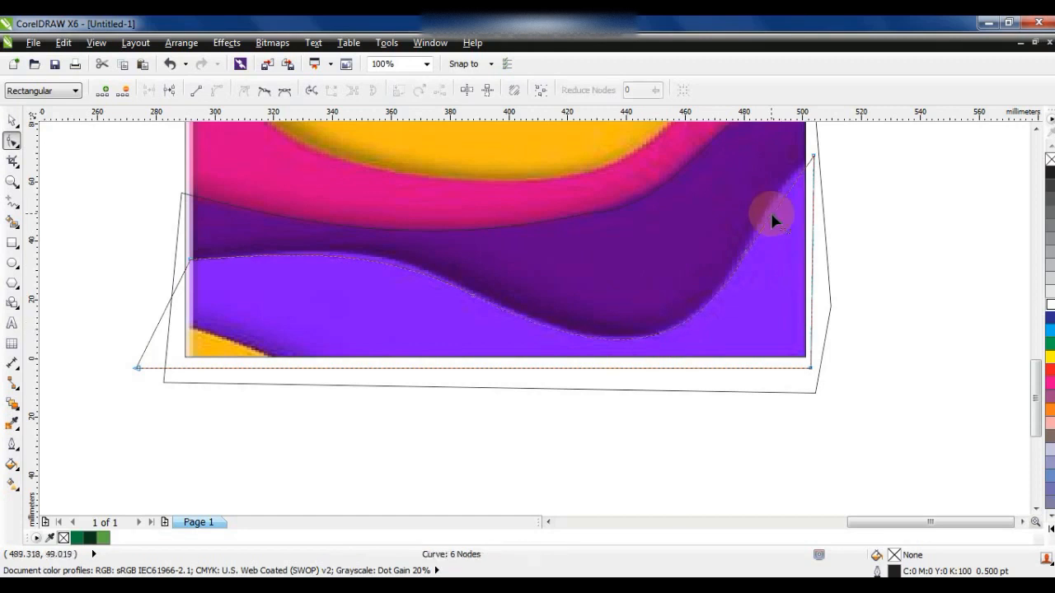
pyautogui.moveTo(775, 198); pyautogui.dragTo(785, 188)
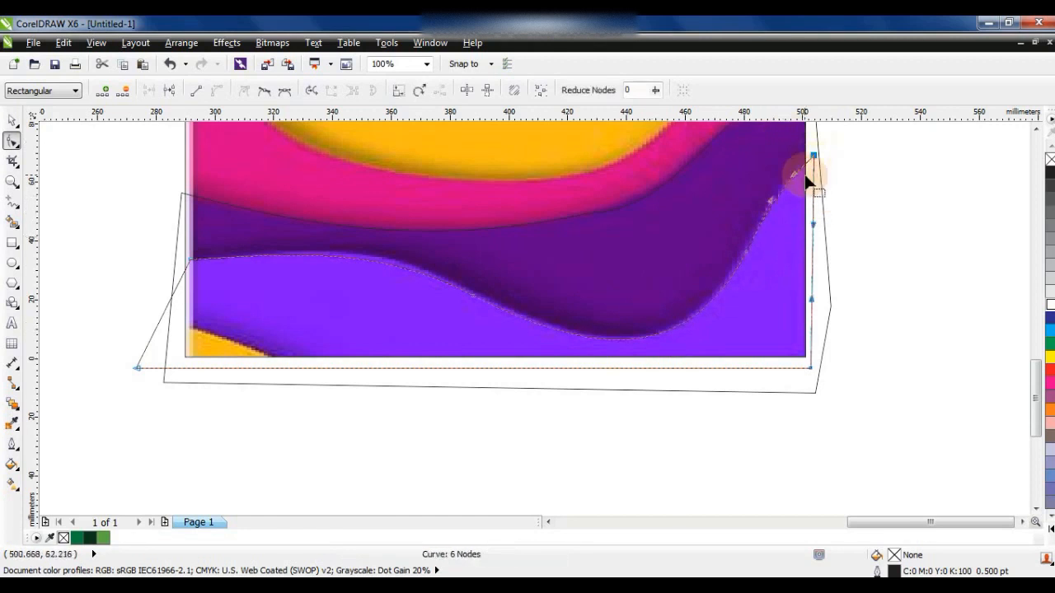
# - Draw a closed three-node straight-segment outline around the small yellow area at the banner's bottom-left corner
pyautogui.click(15, 205)
pyautogui.click(185, 319)
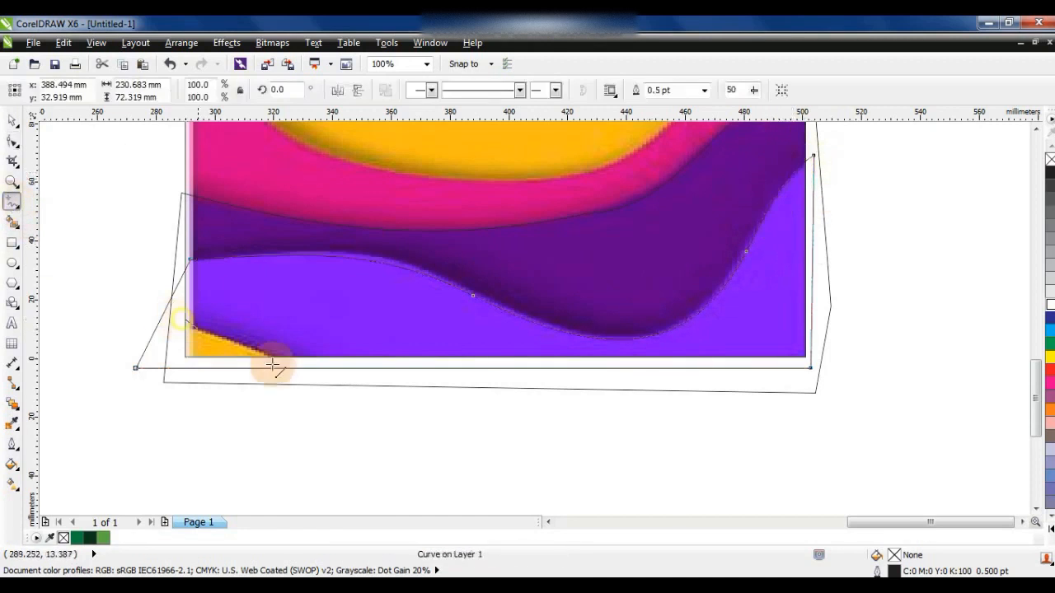
pyautogui.doubleClick(291, 369)
pyautogui.click(185, 319)
# - Convert the yellow corner's outline to curves and bend its slanted edge along the yellow shape's border
pyautogui.click(12, 140)
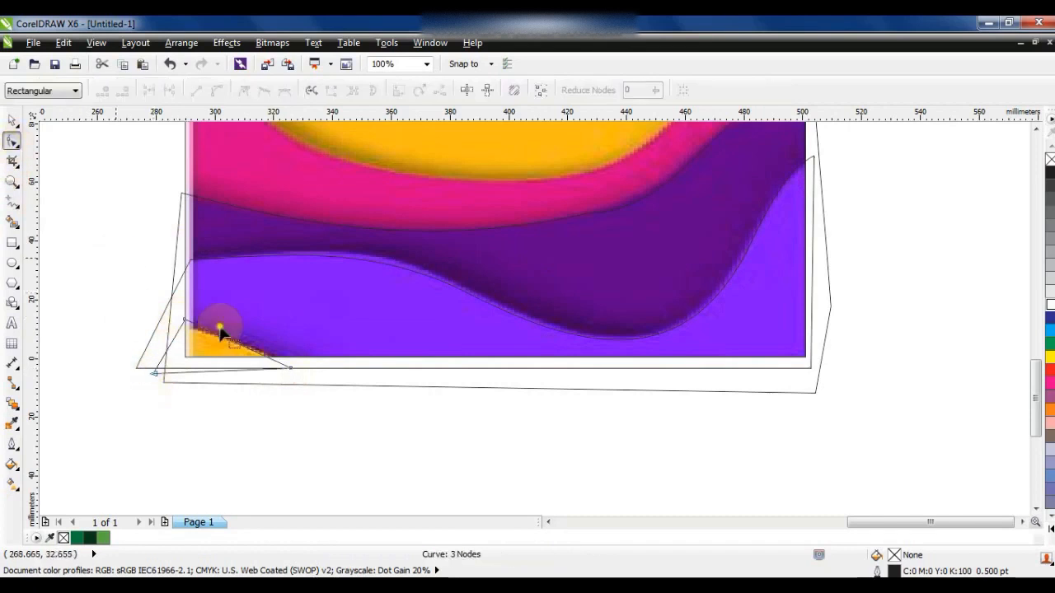
pyautogui.hotkey('ctrl', 'a')
pyautogui.click(216, 92)
pyautogui.hotkey('shift', 'F2')
pyautogui.scroll(-3, 429, 207)
pyautogui.moveTo(492, 241); pyautogui.dragTo(504, 218)
pyautogui.moveTo(366, 178); pyautogui.dragTo(357, 192)
# - Select the three bottom outlines traced on the banner and move them onto the lower part of the A4 page
pyautogui.click(14, 122)
pyautogui.press('F4')
pyautogui.moveTo(994, 375); pyautogui.dragTo(716, 511)
pyautogui.moveTo(839, 405); pyautogui.dragTo(547, 417)
# - Fill the upper bottom outline with dark green, the violet-area outline with medium green and the small corner outline with light green
pyautogui.click(624, 373)
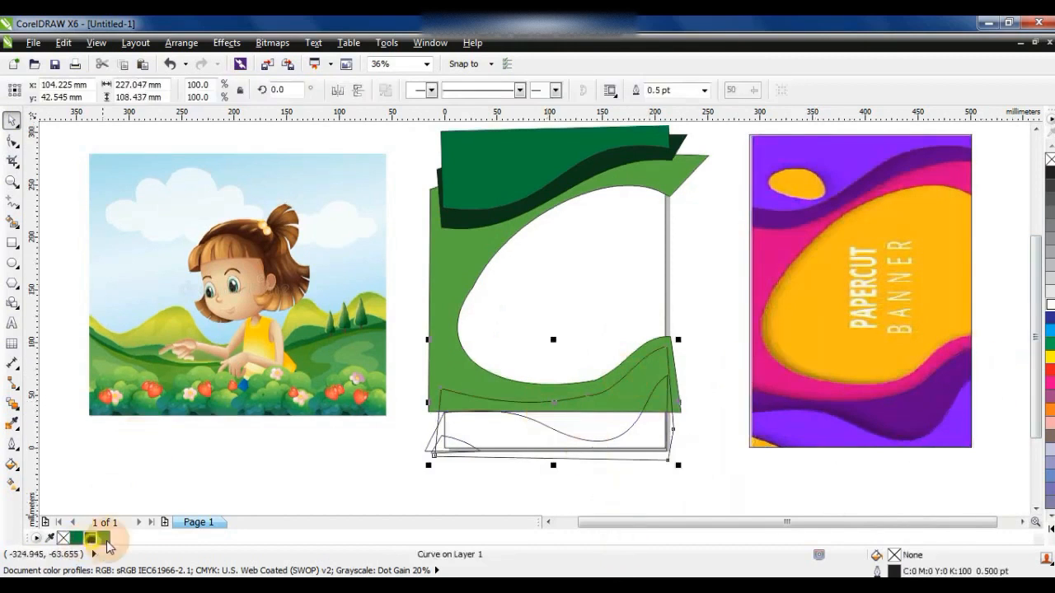
pyautogui.click(106, 542)
pyautogui.click(598, 438)
pyautogui.click(79, 537)
pyautogui.click(459, 462)
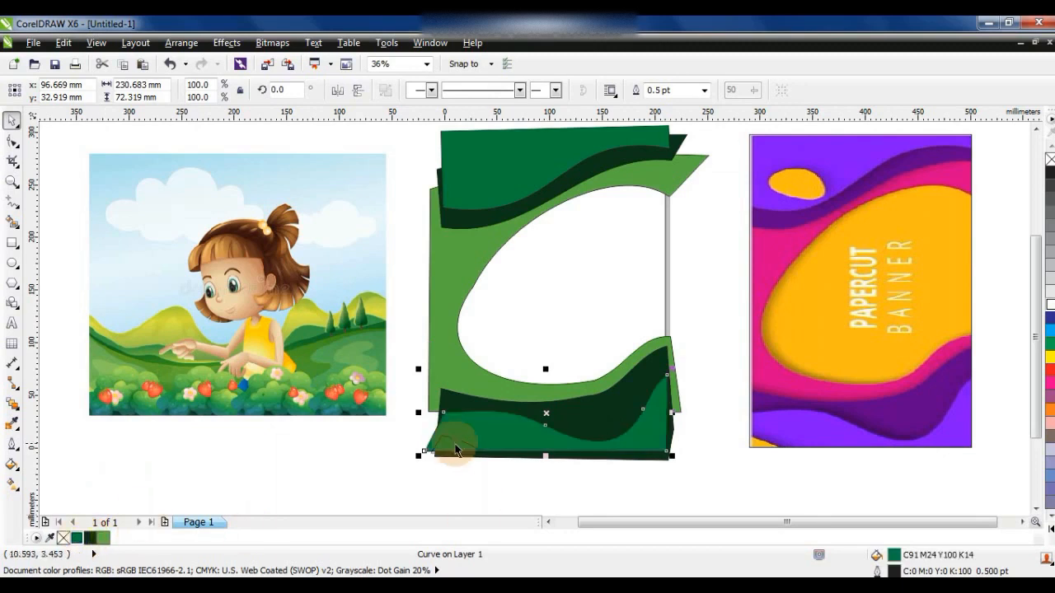
pyautogui.click(330, 461)
# - Refine the inner curve of the large light green shape with node editing, and delete the papercut banner
pyautogui.click(476, 264)
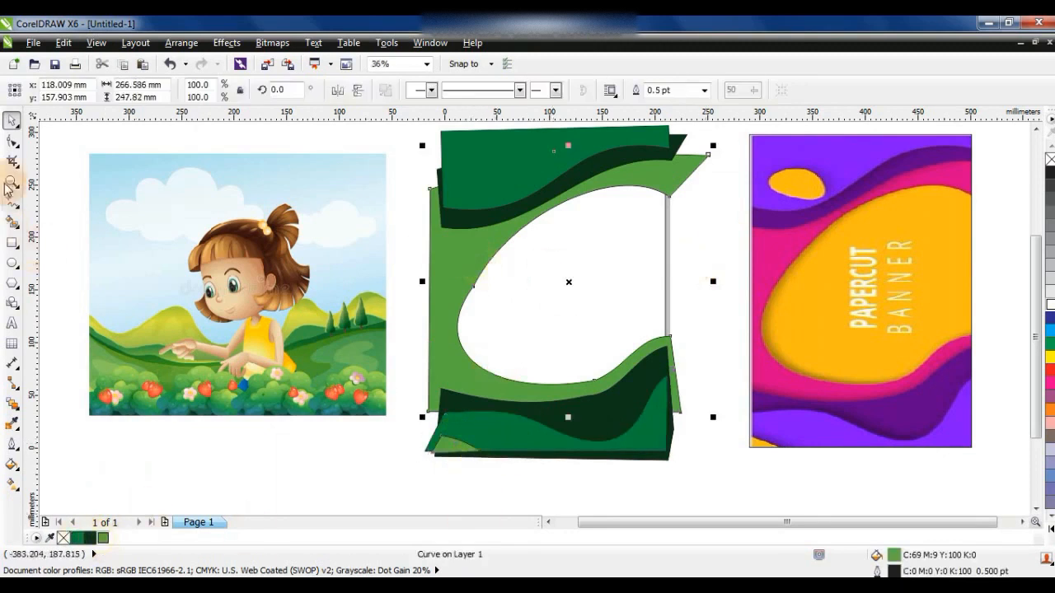
pyautogui.click(12, 141)
pyautogui.click(13, 120)
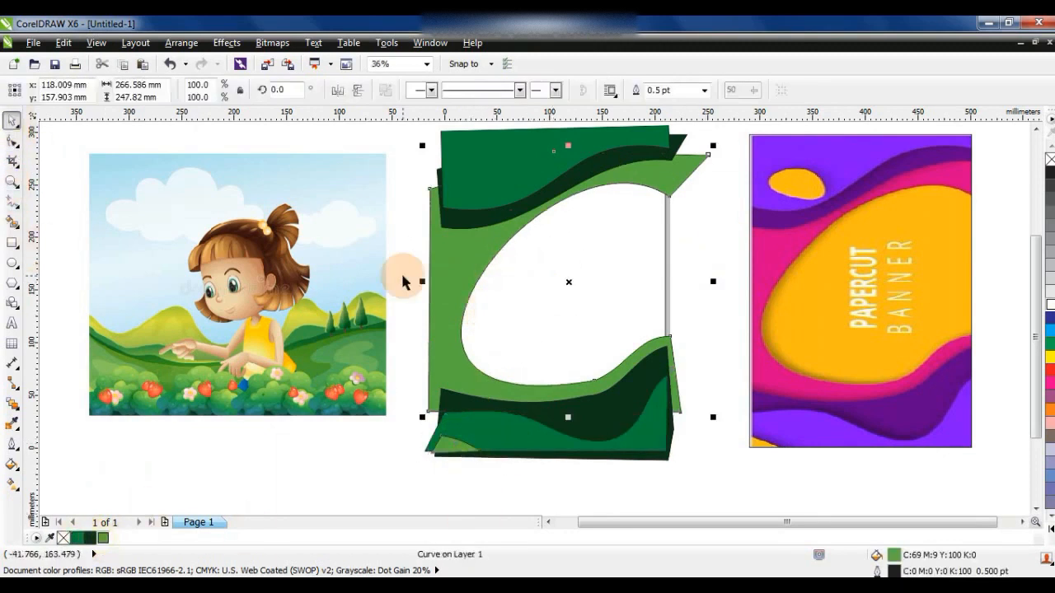
pyautogui.click(699, 216)
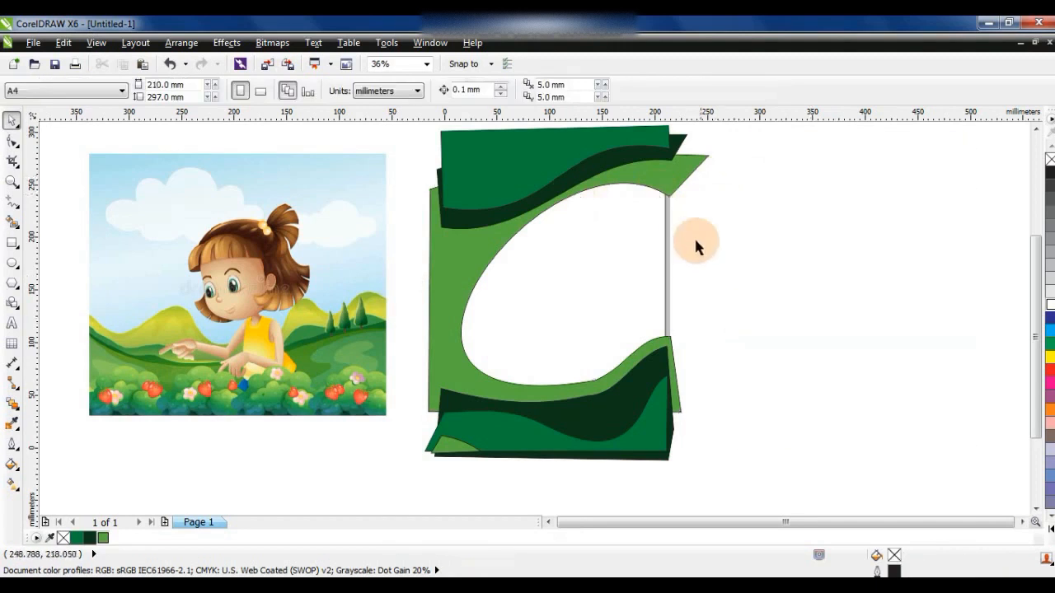
# - Select the dark and medium green shapes on the page and remove their outlines
pyautogui.click(661, 177)
pyautogui.keyDown('shift'); pyautogui.click(648, 154); pyautogui.keyUp('shift')
pyautogui.keyDown('shift'); pyautogui.click(649, 135); pyautogui.keyUp('shift')
pyautogui.keyDown('shift'); pyautogui.click(659, 412); pyautogui.keyUp('shift')
pyautogui.rightClick(1049, 160)
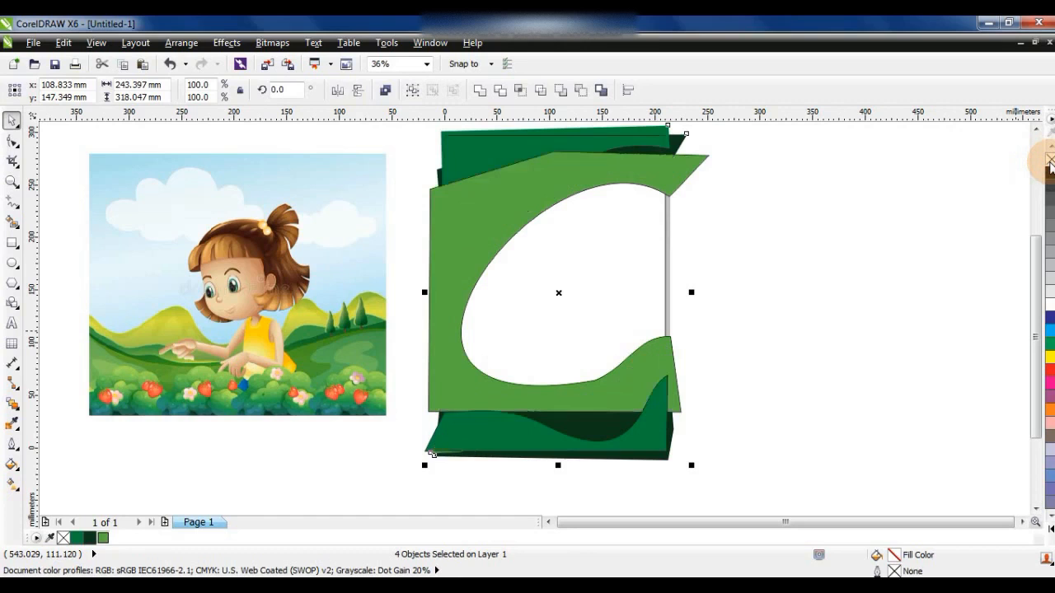
# - PowerClip the green shapes inside the A4 page rectangle, including the leftover medium green shape at the bottom
pyautogui.click(222, 42)
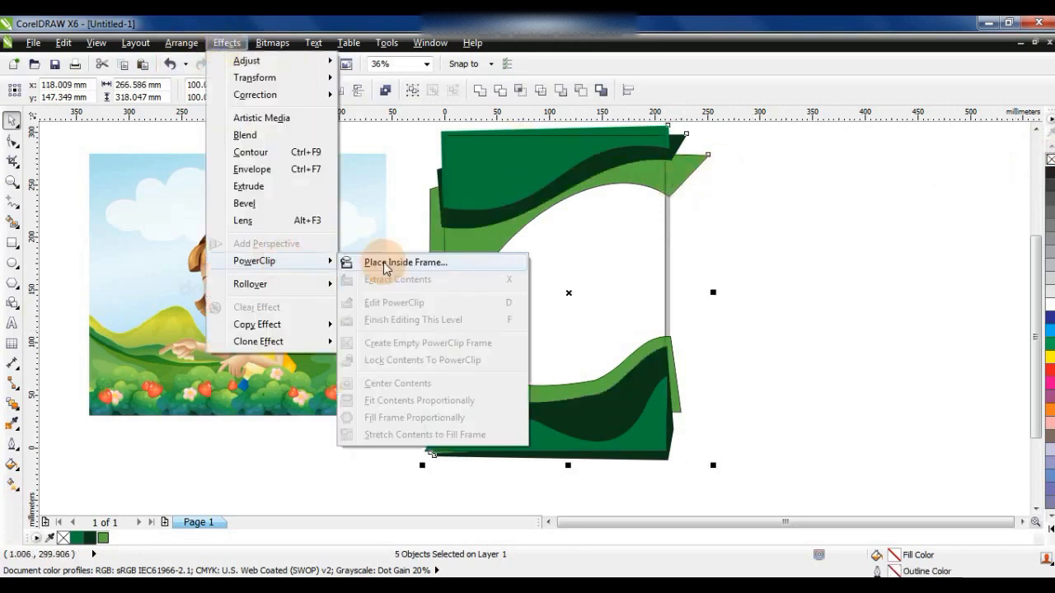
pyautogui.click(404, 262)
pyautogui.click(454, 135)
pyautogui.click(495, 436)
pyautogui.click(223, 43)
pyautogui.click(404, 262)
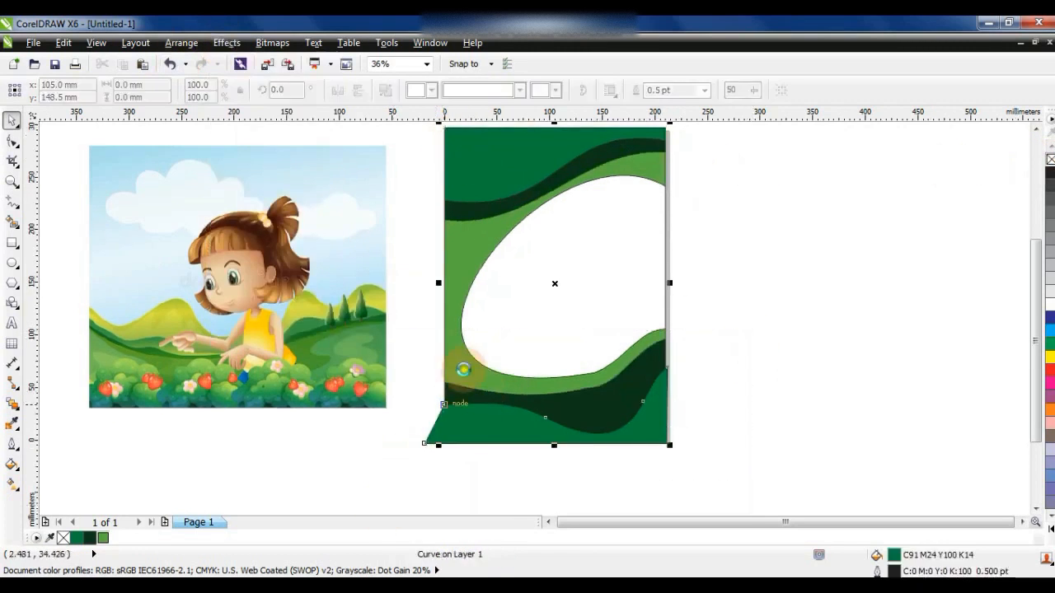
pyautogui.click(448, 370)
# - Open the page rectangle's PowerClip contents for editing, select all six green shapes and remove their outlines
pyautogui.doubleClick(499, 431)
pyautogui.click(498, 431)
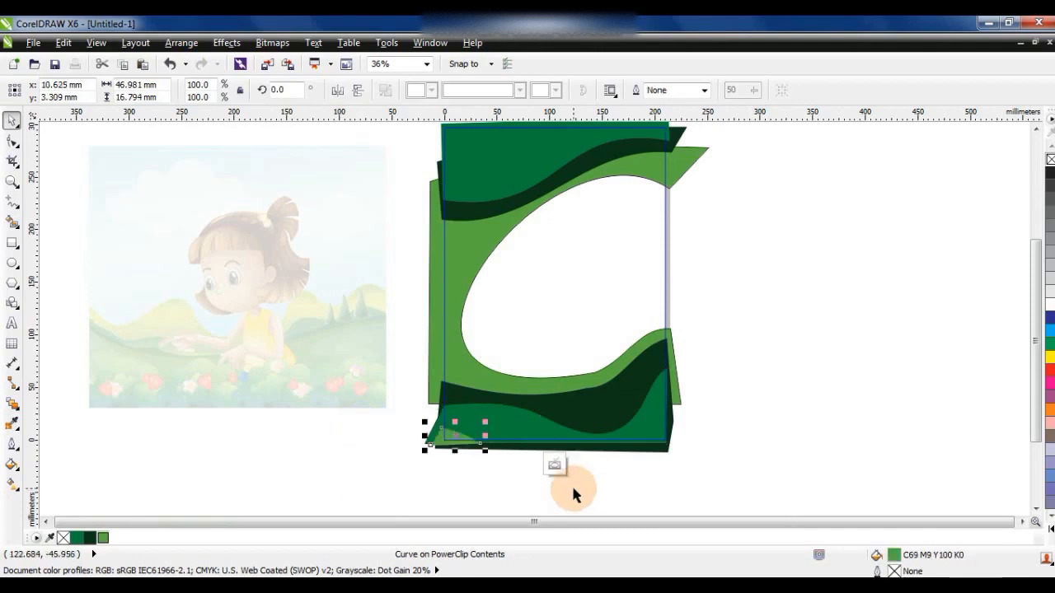
pyautogui.press('F10')
pyautogui.click(12, 121)
pyautogui.click(12, 141)
pyautogui.click(12, 120)
pyautogui.click(13, 141)
pyautogui.click(13, 120)
pyautogui.click(389, 429)
pyautogui.moveTo(375, 478); pyautogui.dragTo(803, 87)
pyautogui.scroll(1, 954, 148)
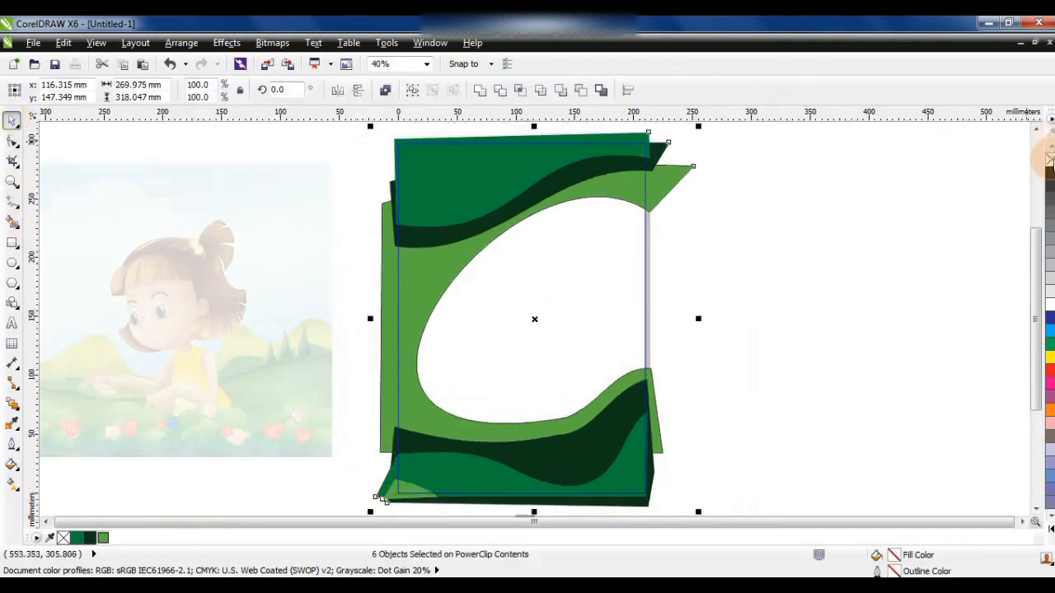
# - Apply a drop shadow to all six selected green shapes
pyautogui.click(18, 408)
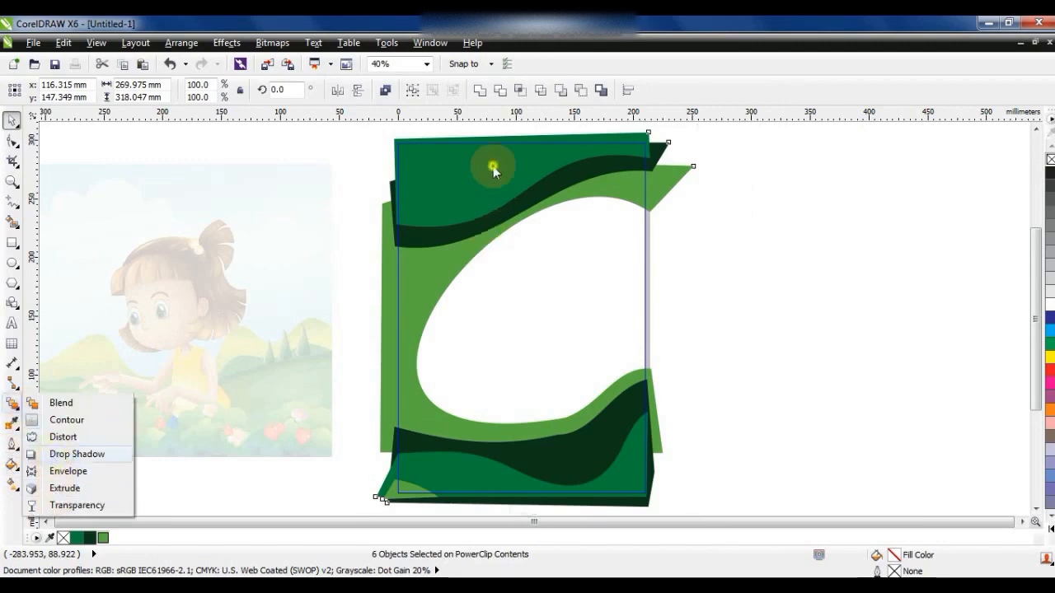
pyautogui.click(76, 455)
pyautogui.moveTo(536, 459); pyautogui.dragTo(541, 511)
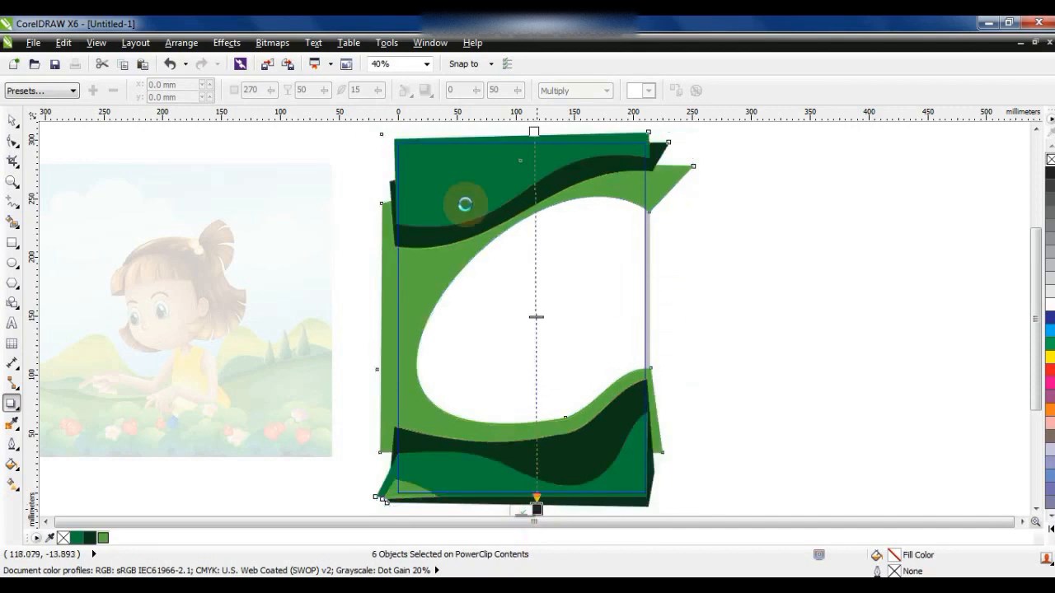
# - Set the drop shadow's colour to a near-black shade picked from the colour model
pyautogui.click(642, 91)
pyautogui.click(670, 209)
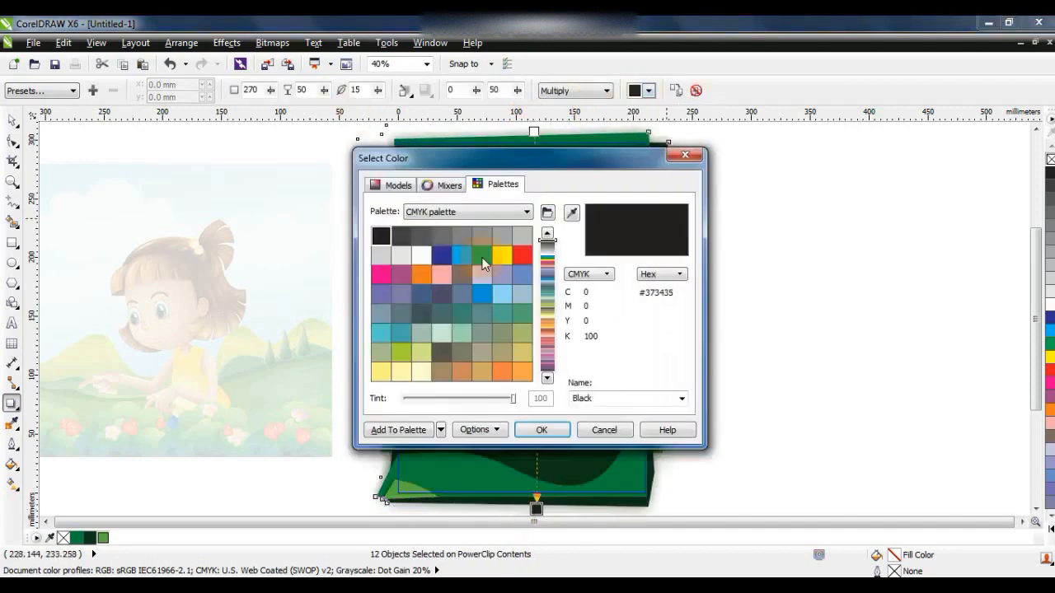
pyautogui.click(398, 185)
pyautogui.click(548, 357)
pyautogui.click(541, 431)
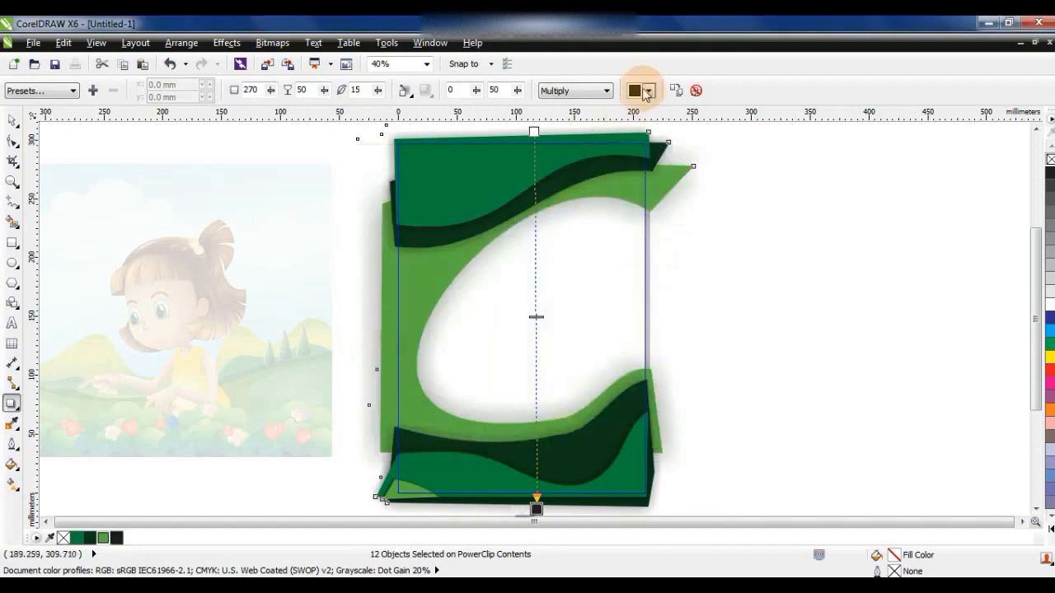
# - Set the drop shadow's merge mode to Normal and its opacity to 100
pyautogui.click(551, 90)
pyautogui.click(569, 104)
pyautogui.moveTo(536, 317); pyautogui.dragTo(534, 494)
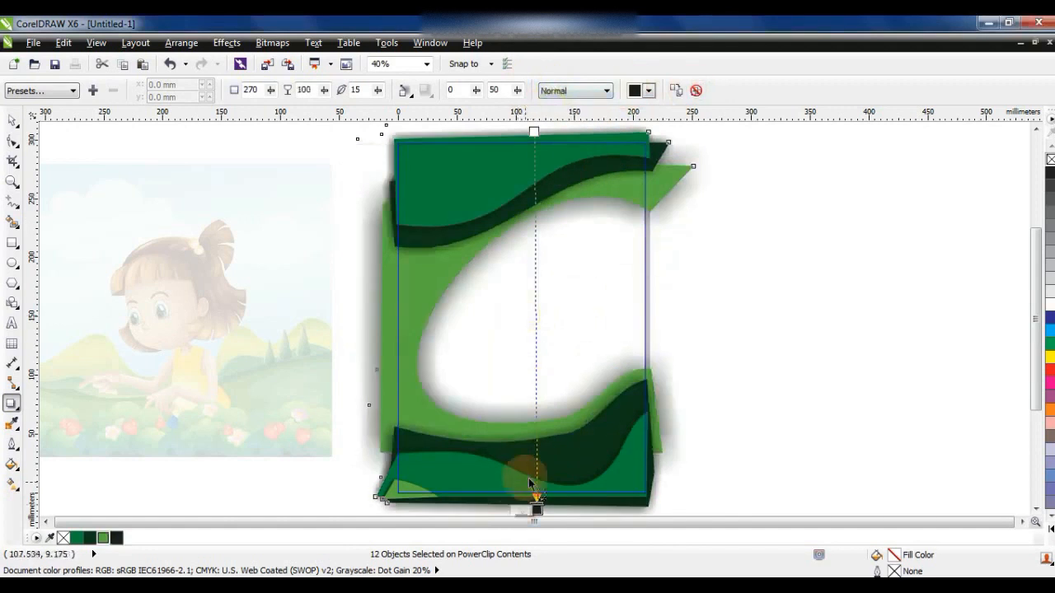
# - Set the drop shadow's feathering direction to Outside and its feathering to 3
pyautogui.click(404, 91)
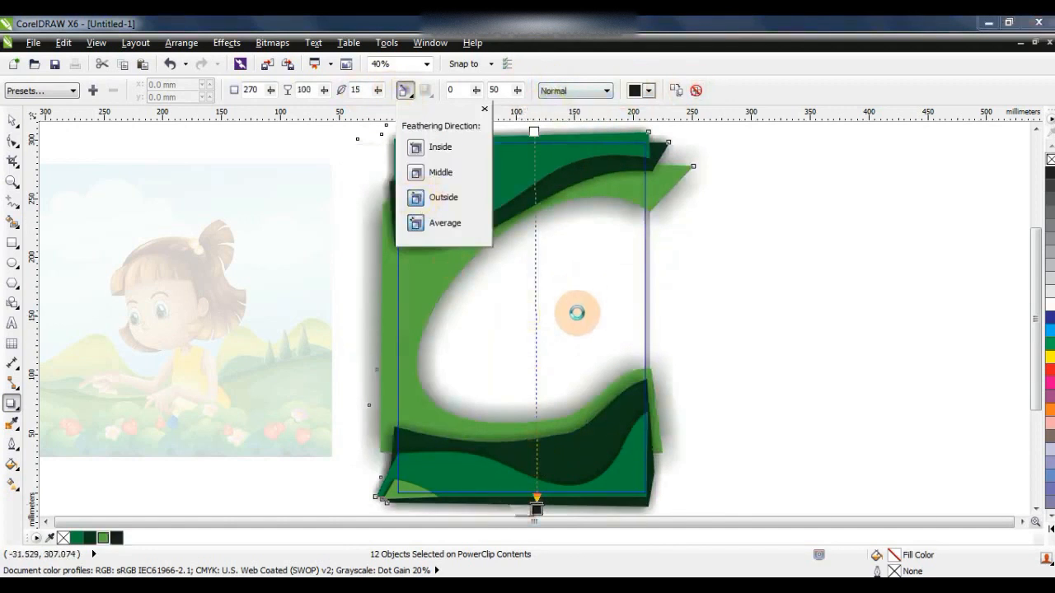
pyautogui.moveTo(367, 90); pyautogui.dragTo(350, 92)
pyautogui.write('3')
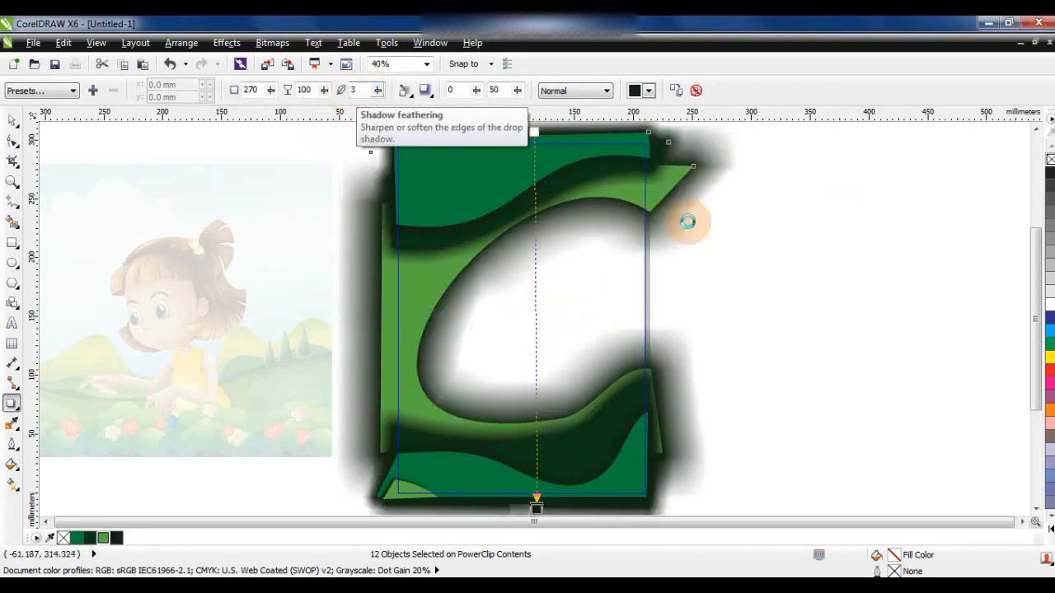
# - Finish editing the PowerClip contents and deselect the cover artwork
pyautogui.click(11, 120)
pyautogui.click(227, 43)
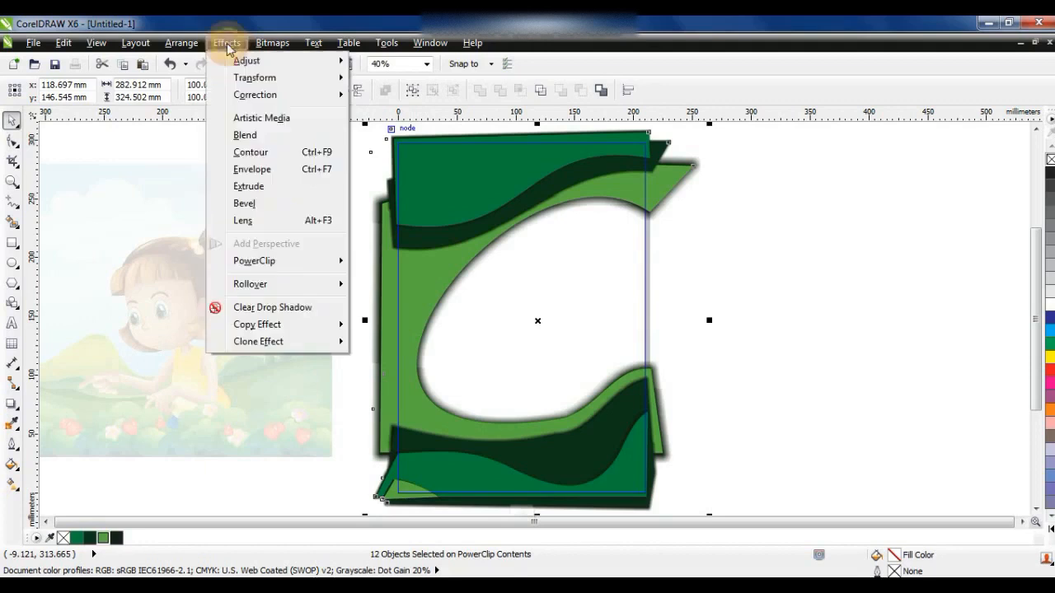
pyautogui.click(234, 217)
pyautogui.keyDown('ctrl'); pyautogui.click(799, 248); pyautogui.keyUp('ctrl')
pyautogui.click(797, 246)
# - Place the girl illustration behind the green cover shapes and scale it to 82.2% so it fills the opening
pyautogui.click(150, 353)
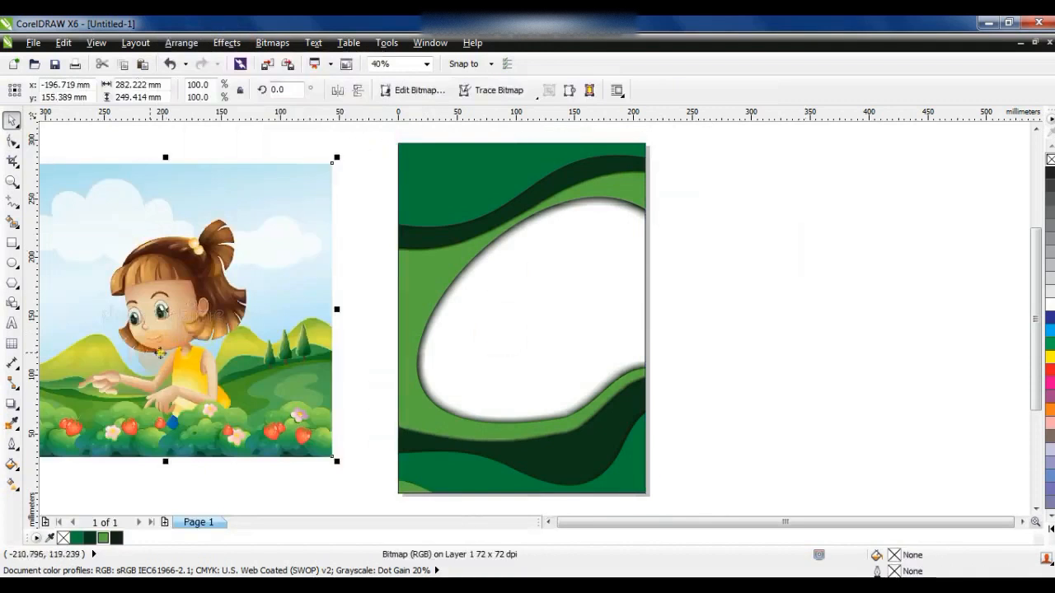
pyautogui.moveTo(150, 354); pyautogui.dragTo(498, 358)
pyautogui.hotkey('shift', 'pagedown')
pyautogui.moveTo(678, 170); pyautogui.dragTo(671, 186)
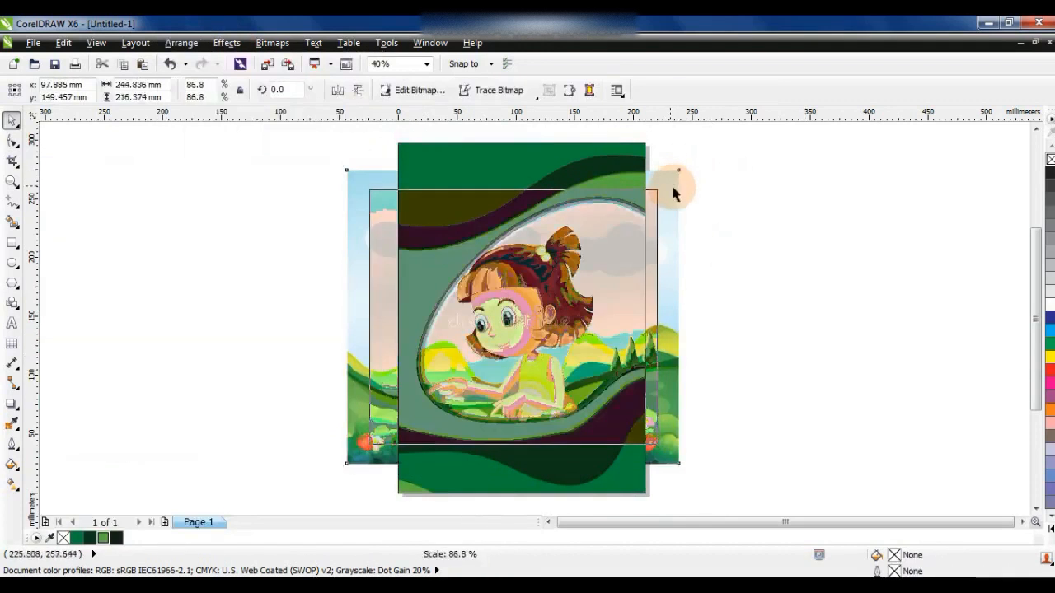
pyautogui.moveTo(372, 350); pyautogui.dragTo(388, 350)
pyautogui.moveTo(676, 449); pyautogui.dragTo(660, 436)
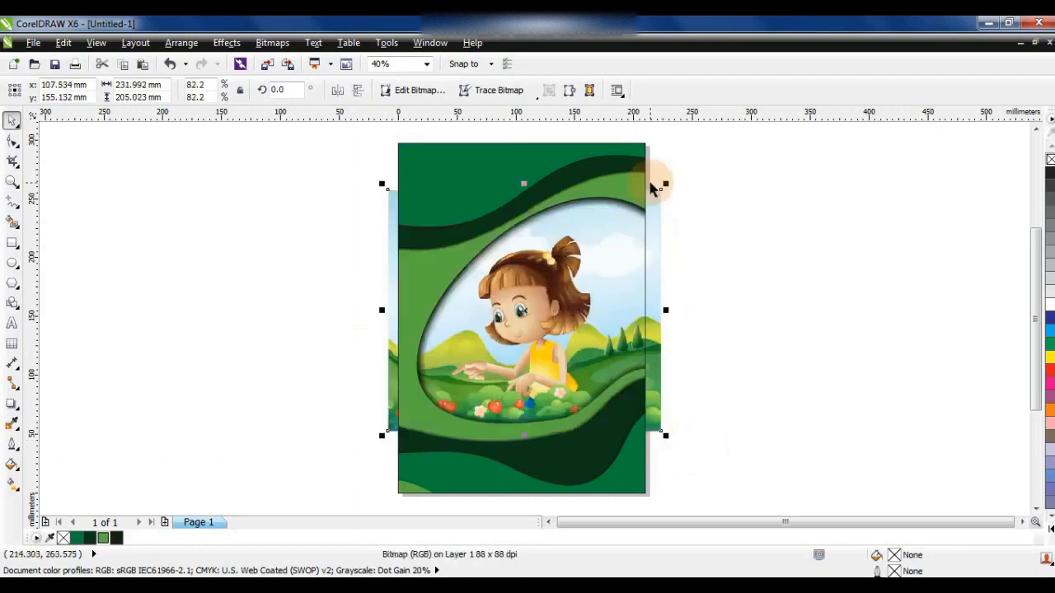
# - Adjust the girl illustration with Brightness/Contrast/Intensity, setting brightness to -34, contrast to 37 and intensity to 17
pyautogui.click(226, 42)
pyautogui.click(626, 135)
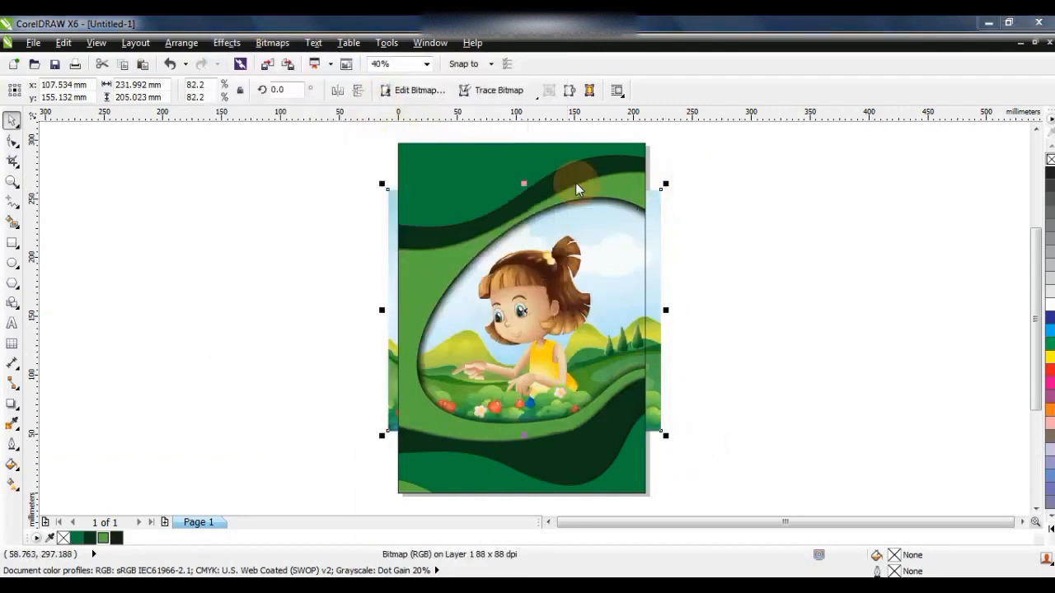
pyautogui.click(736, 352)
pyautogui.moveTo(915, 258); pyautogui.dragTo(884, 261)
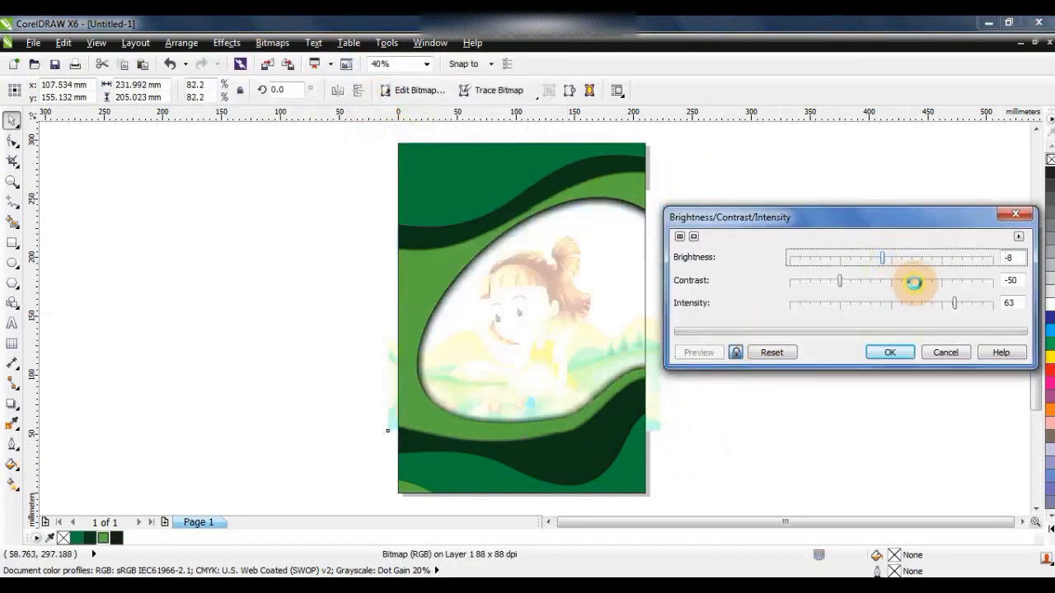
pyautogui.click(914, 282)
pyautogui.click(907, 303)
pyautogui.click(871, 260)
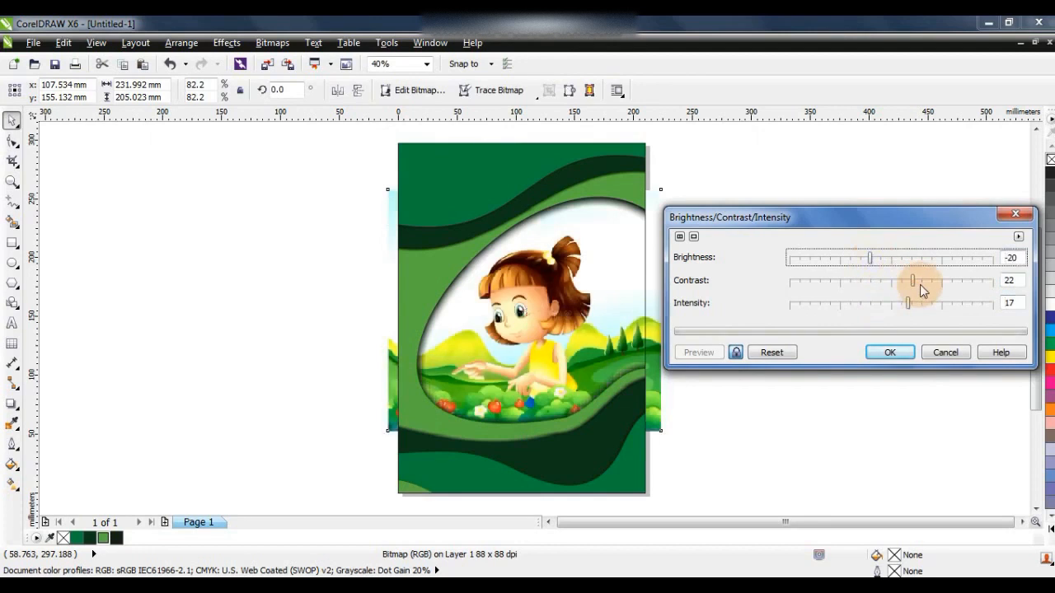
pyautogui.moveTo(922, 285); pyautogui.dragTo(924, 285)
pyautogui.click(857, 260)
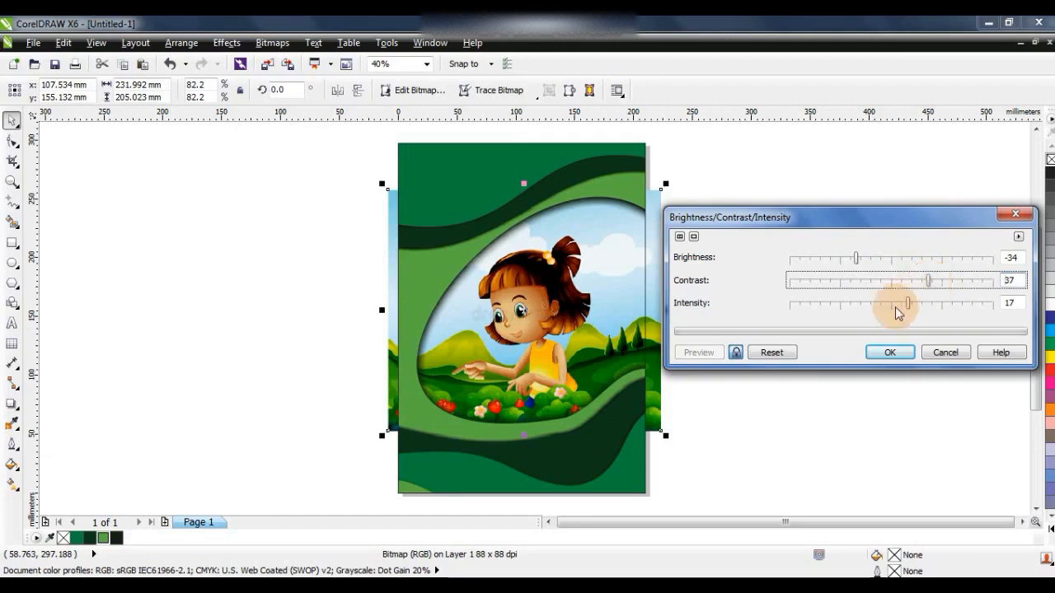
pyautogui.click(890, 351)
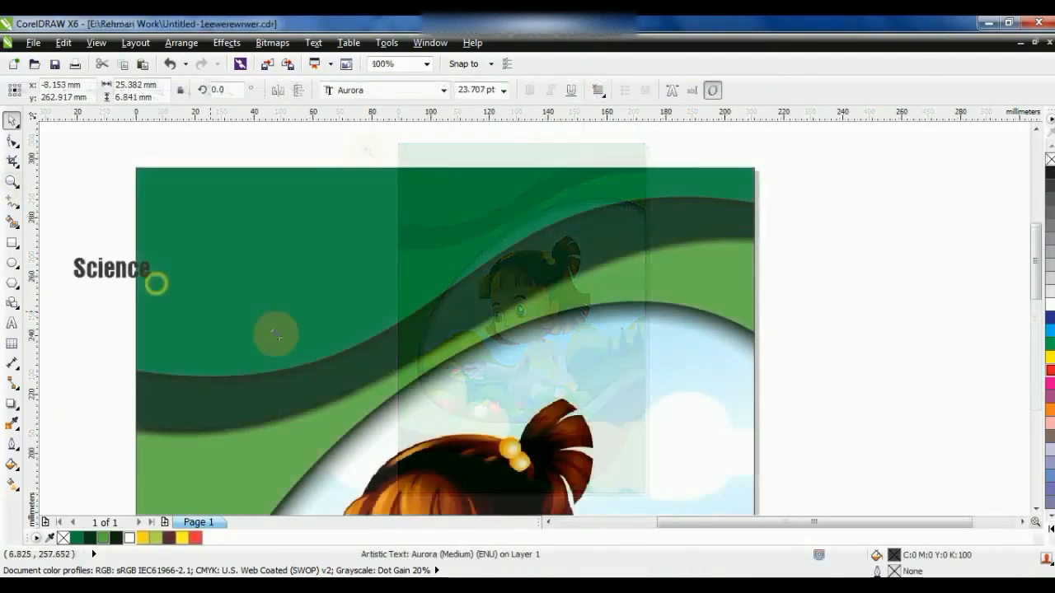
# - Position the title "Science" in the cover's upper-left green area and enlarge it to about 110 mm wide
pyautogui.moveTo(156, 283); pyautogui.dragTo(407, 223)
pyautogui.moveTo(426, 189); pyautogui.dragTo(485, 166)
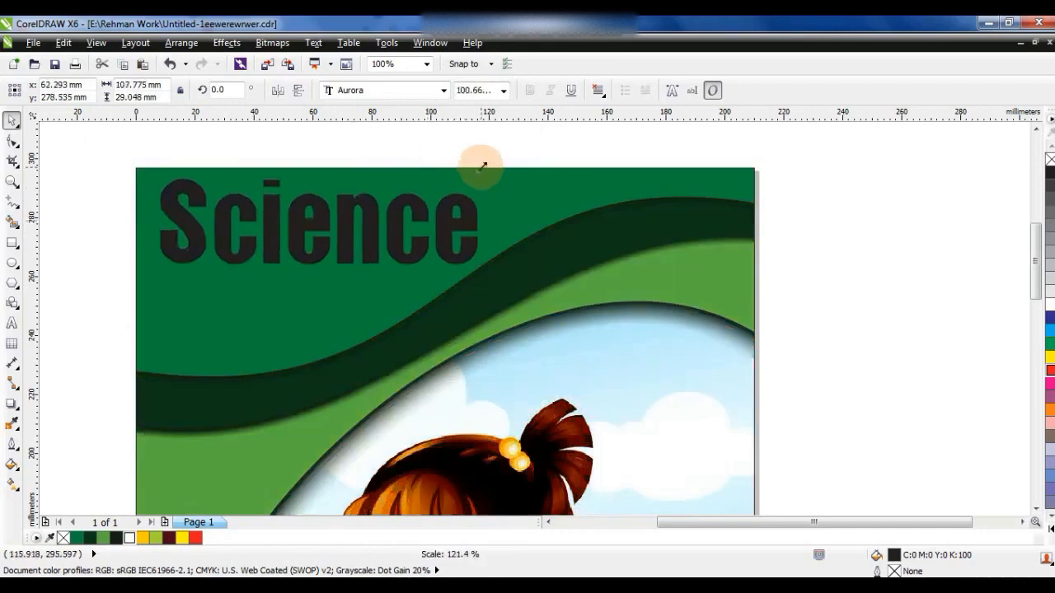
pyautogui.moveTo(156, 271); pyautogui.dragTo(151, 273)
pyautogui.click(75, 268)
# - Draw a rectangle about 122 mm by 17 mm across the lower half of the "Science" title
pyautogui.click(13, 182)
pyautogui.moveTo(113, 156); pyautogui.dragTo(590, 331)
pyautogui.click(13, 121)
pyautogui.click(12, 242)
pyautogui.moveTo(100, 280); pyautogui.dragTo(839, 391)
pyautogui.moveTo(471, 272); pyautogui.dragTo(471, 282)
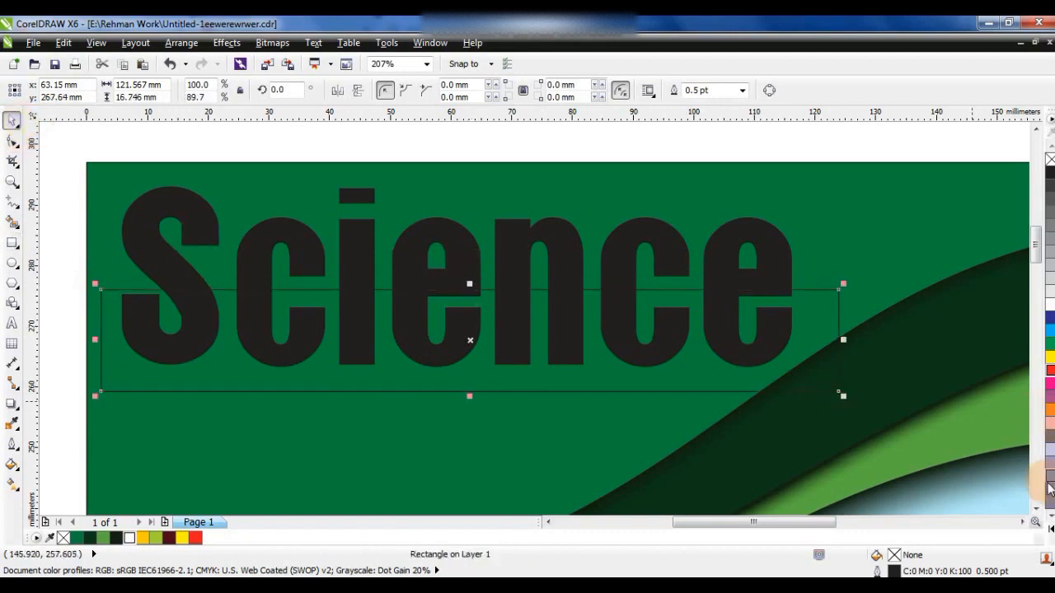
# - Fill the rectangle over the title with lime green and convert it to curves
pyautogui.click(1051, 529)
pyautogui.click(1021, 368)
pyautogui.hotkey('ctrl', 'q')
# - Apply a linear transparency to the lime rectangle so that it fades out downward
pyautogui.click(12, 404)
pyautogui.click(17, 409)
pyautogui.click(65, 505)
pyautogui.moveTo(445, 268); pyautogui.dragTo(445, 362)
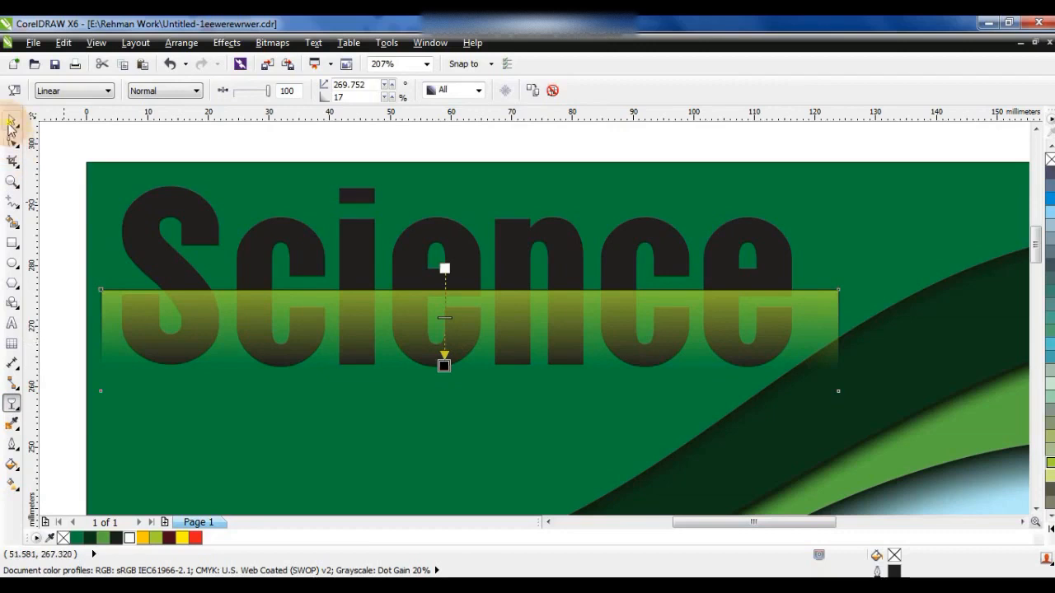
# - PowerClip the fading lime rectangle inside the "Science" title and fill the title with white
pyautogui.click(11, 122)
pyautogui.hotkey('alt', 'c')
pyautogui.press('w')
pyautogui.press('p')
pyautogui.click(772, 240)
pyautogui.click(130, 538)
# - Give the "Science" title an 8 pt outline placed behind its fill
pyautogui.click(12, 445)
pyautogui.click(66, 206)
pyautogui.click(444, 216)
pyautogui.click(404, 343)
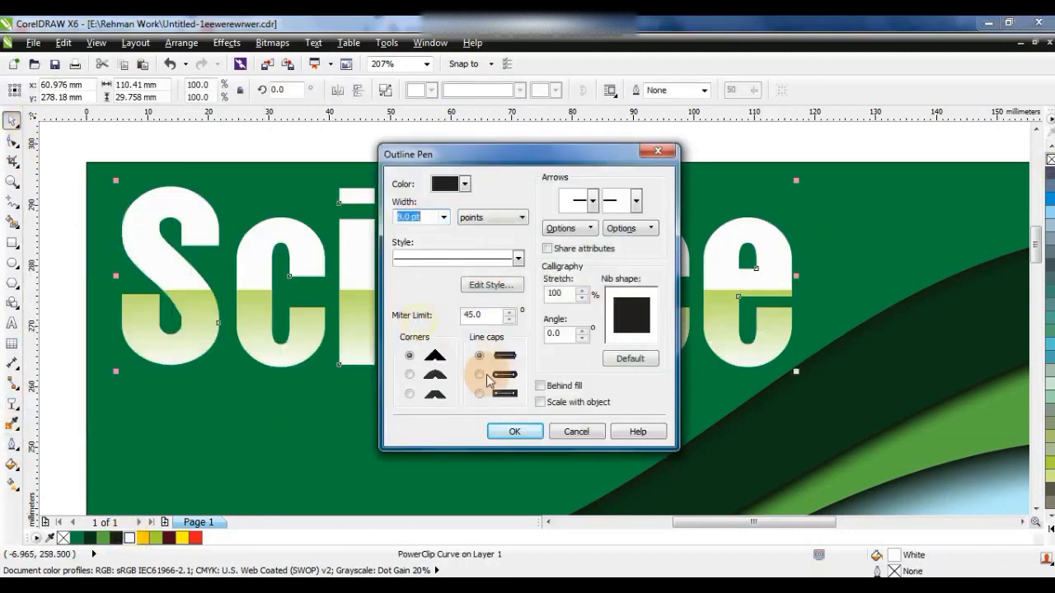
pyautogui.click(541, 385)
pyautogui.click(514, 431)
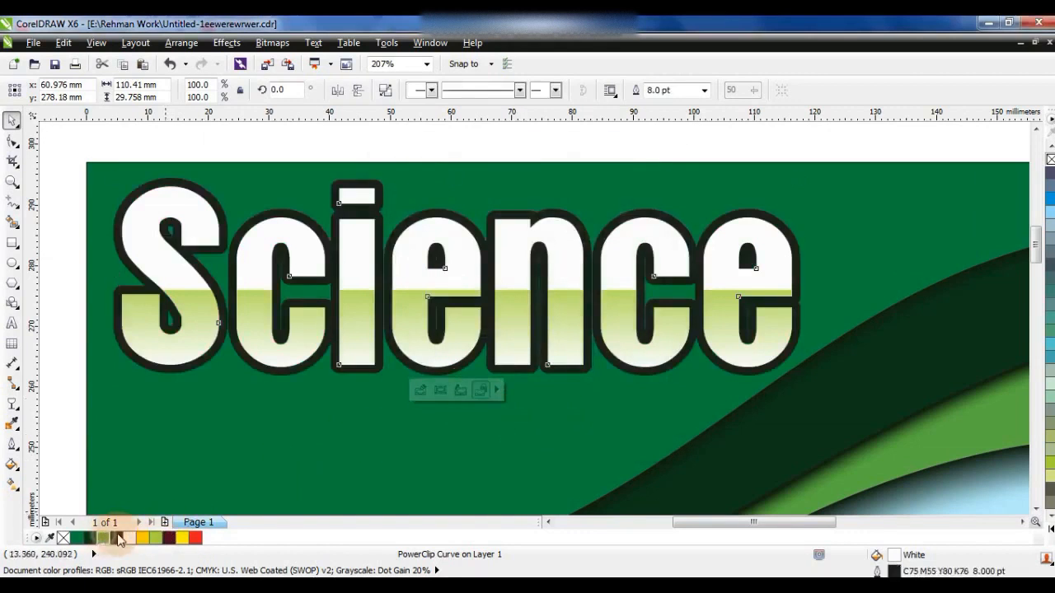
# - Try green shades on the title's outline and set it to dark green C85 M49 Y92 K64
pyautogui.rightClick(105, 538)
pyautogui.rightClick(78, 540)
pyautogui.rightClick(93, 541)
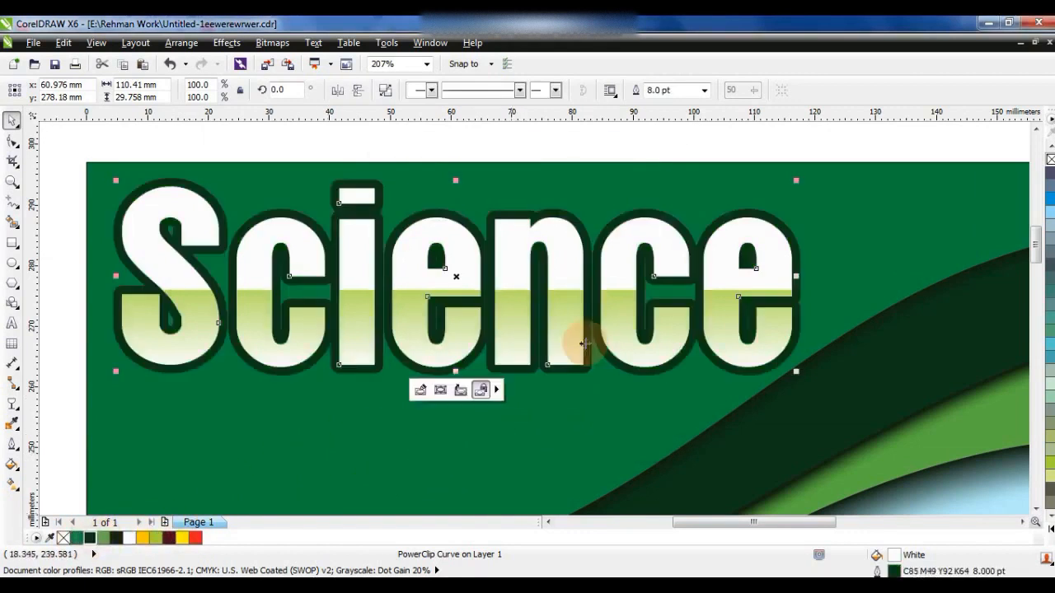
# - Scale the "Science" title down to about 106 mm wide and change its fill to green C100 M0 Y100 K0
pyautogui.scroll(-1, 590, 341)
pyautogui.moveTo(695, 359); pyautogui.dragTo(682, 356)
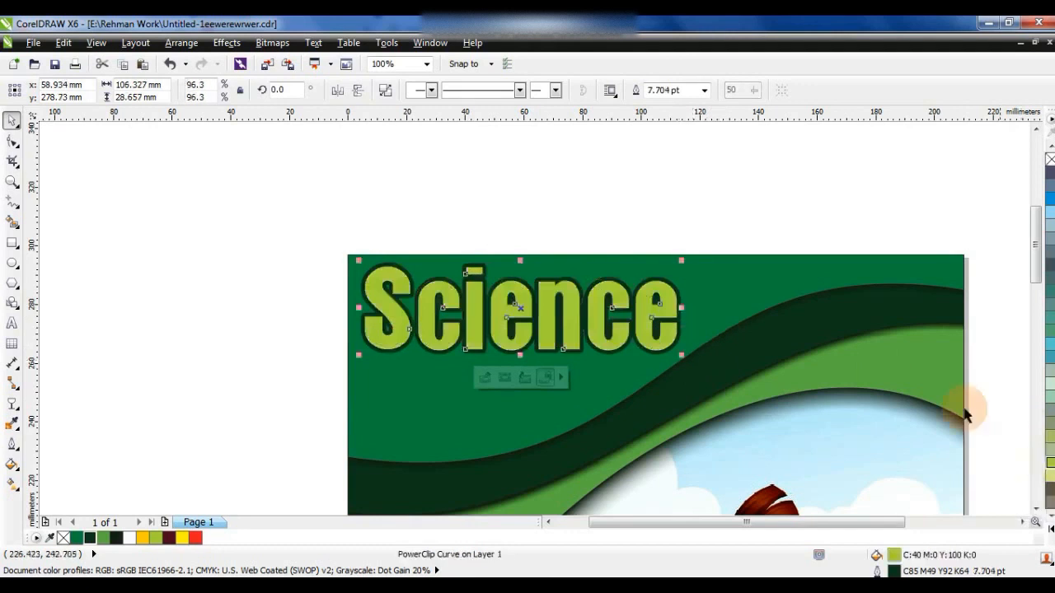
pyautogui.click(1051, 534)
pyautogui.click(1007, 329)
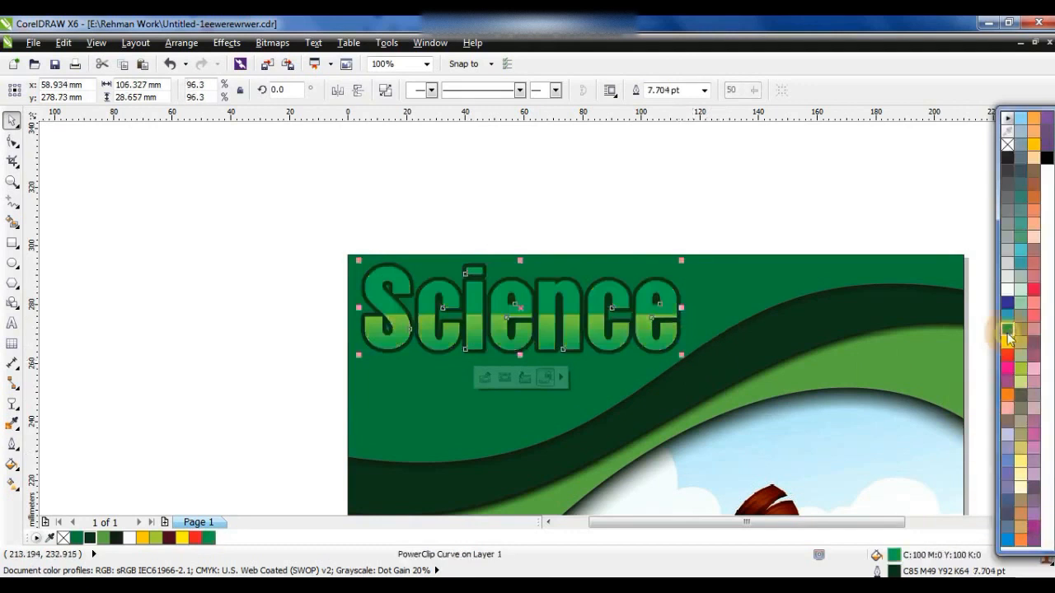
# - Change the "Science" title's fill to a pale lime green
pyautogui.click(1020, 383)
pyautogui.click(829, 280)
pyautogui.press('F4')
# - Add a white subtitle reading "BOOK FOR CLASS ONE" in the Aurora font and place it below the "Science" title
pyautogui.click(290, 231)
pyautogui.click(14, 185)
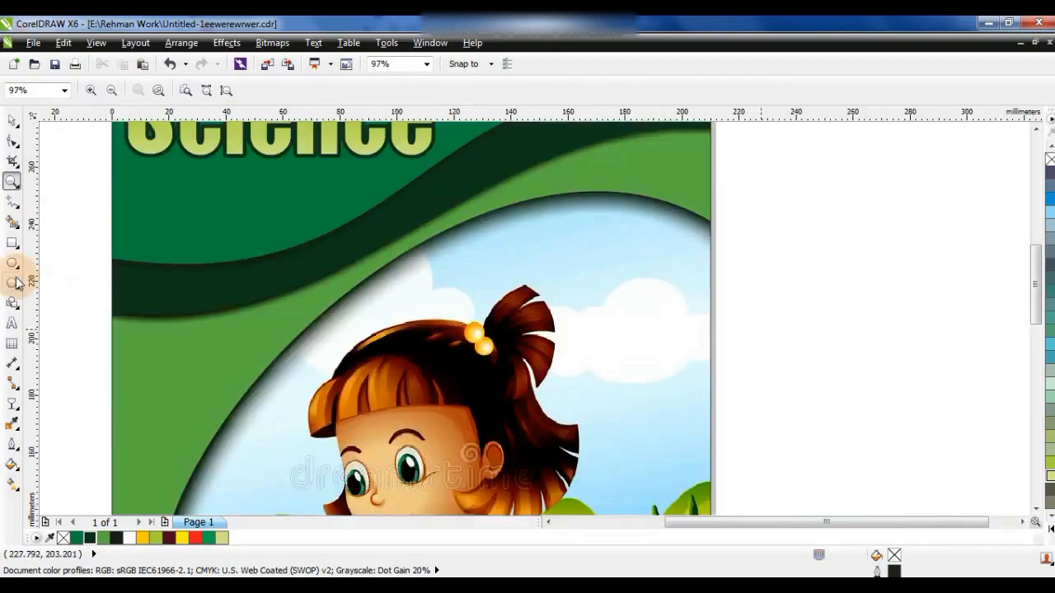
pyautogui.click(12, 323)
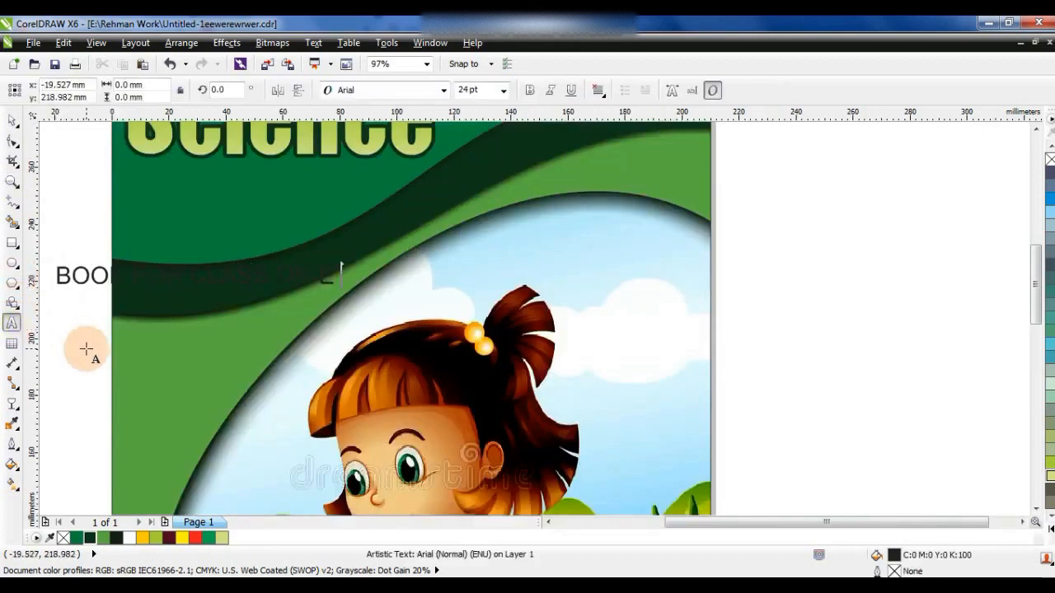
pyautogui.click(12, 121)
pyautogui.click(443, 90)
pyautogui.click(375, 125)
pyautogui.moveTo(234, 273); pyautogui.dragTo(337, 181)
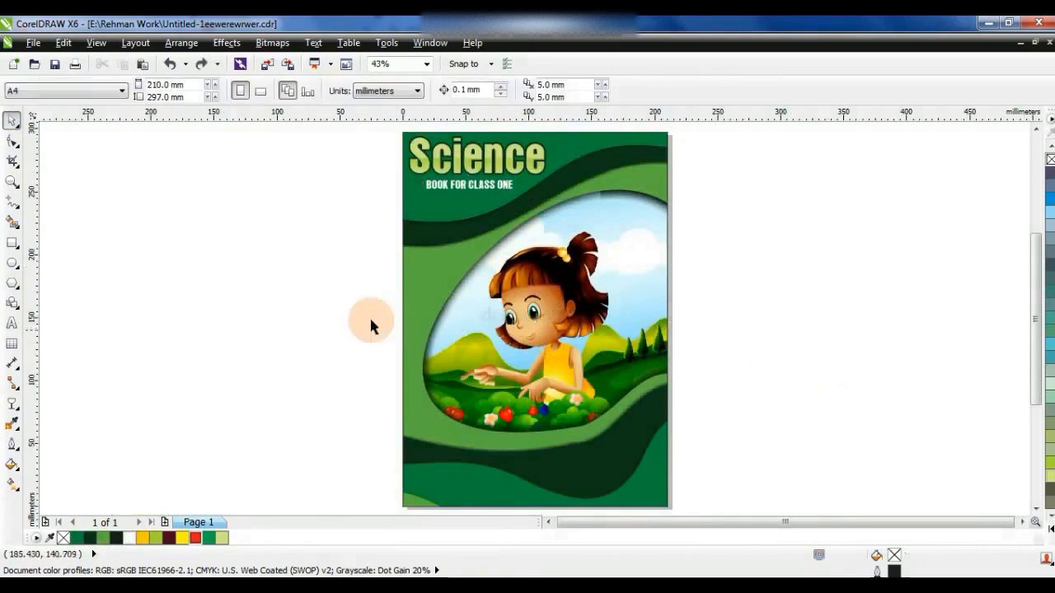
# - Shift the "Science" title and its subtitle together slightly toward the cover's left edge and enlarge them a little
pyautogui.moveTo(351, 127); pyautogui.dragTo(550, 205)
pyautogui.moveTo(480, 171); pyautogui.dragTo(478, 172)
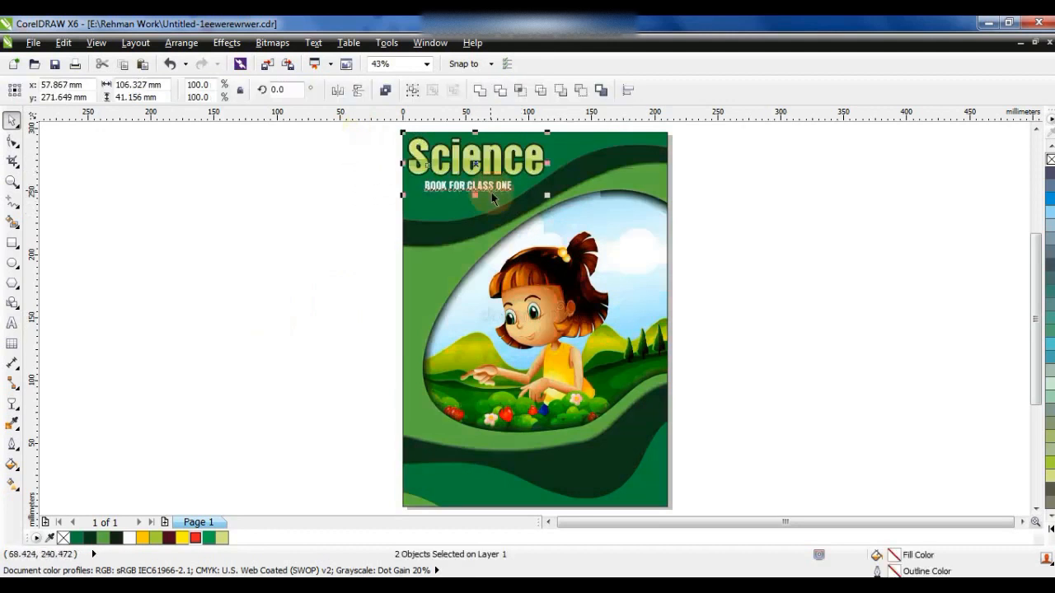
pyautogui.moveTo(547, 196); pyautogui.dragTo(549, 197)
pyautogui.click(257, 333)
# - Inside the cover's PowerClip, add a copy of the light green layer around the girl, rotated to about 353.2°, and fill it red C0 M100 Y100 K0
pyautogui.click(12, 182)
pyautogui.moveTo(358, 139); pyautogui.dragTo(786, 464)
pyautogui.click(13, 120)
pyautogui.click(354, 312)
pyautogui.keyDown('ctrl'); pyautogui.click(367, 323); pyautogui.keyUp('ctrl')
pyautogui.click(356, 326)
pyautogui.moveTo(733, 323); pyautogui.dragTo(736, 371)
pyautogui.click(1005, 513)
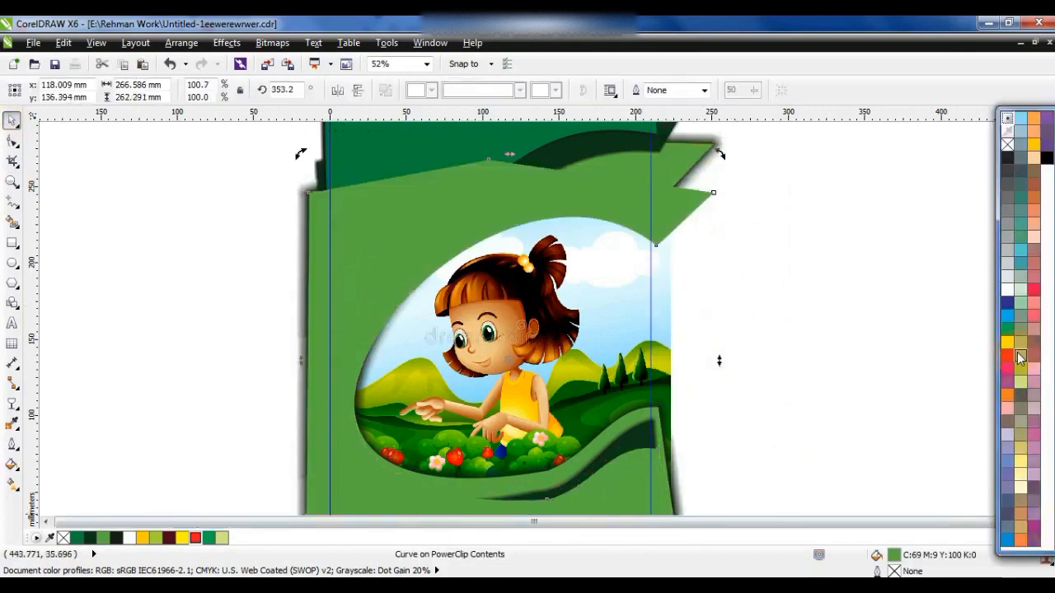
pyautogui.click(1007, 354)
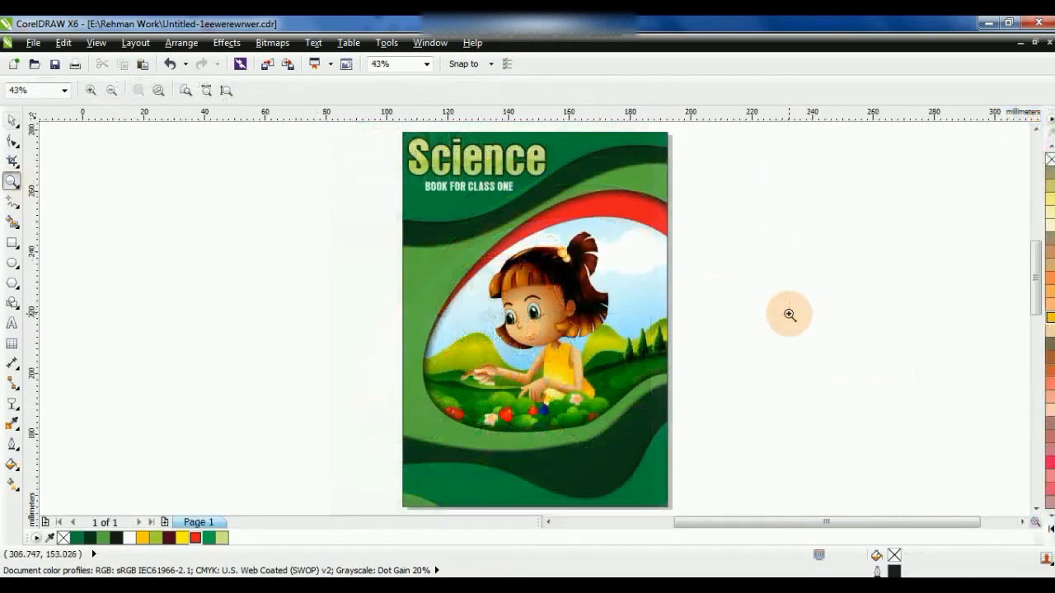
pyautogui.click(789, 314)
# - Draw a circle about 43 mm wide over the picture's upper-right area and fill a smaller concentric copy with dark maroon
pyautogui.click(12, 264)
pyautogui.moveTo(552, 240)
pyautogui.mouseDown()
pyautogui.moveTo(684, 362)
pyautogui.moveTo(687, 391)
pyautogui.mouseUp()
pyautogui.rightClick(687, 391)
pyautogui.click(169, 537)
# - Fill the outer badge circle with golden yellow and remove the outlines from the circles
pyautogui.click(652, 252)
pyautogui.click(145, 537)
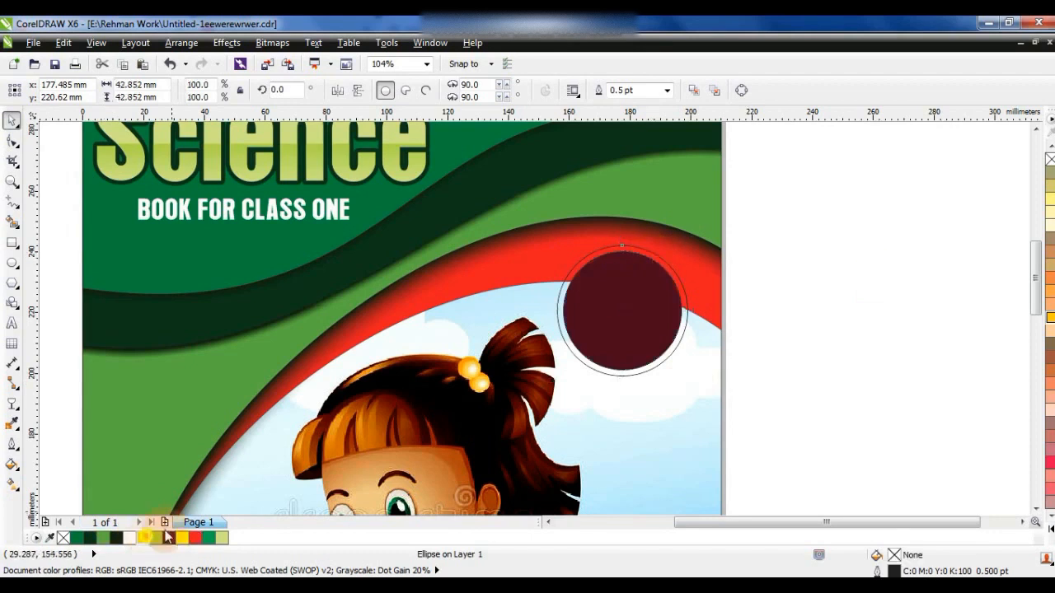
pyautogui.keyDown('shift'); pyautogui.click(640, 361); pyautogui.keyUp('shift')
pyautogui.rightClick(1050, 159)
pyautogui.click(963, 211)
# - Copy the subtitle onto the maroon badge and change the copy's wording to "Addition"
pyautogui.moveTo(280, 209); pyautogui.dragTo(744, 312)
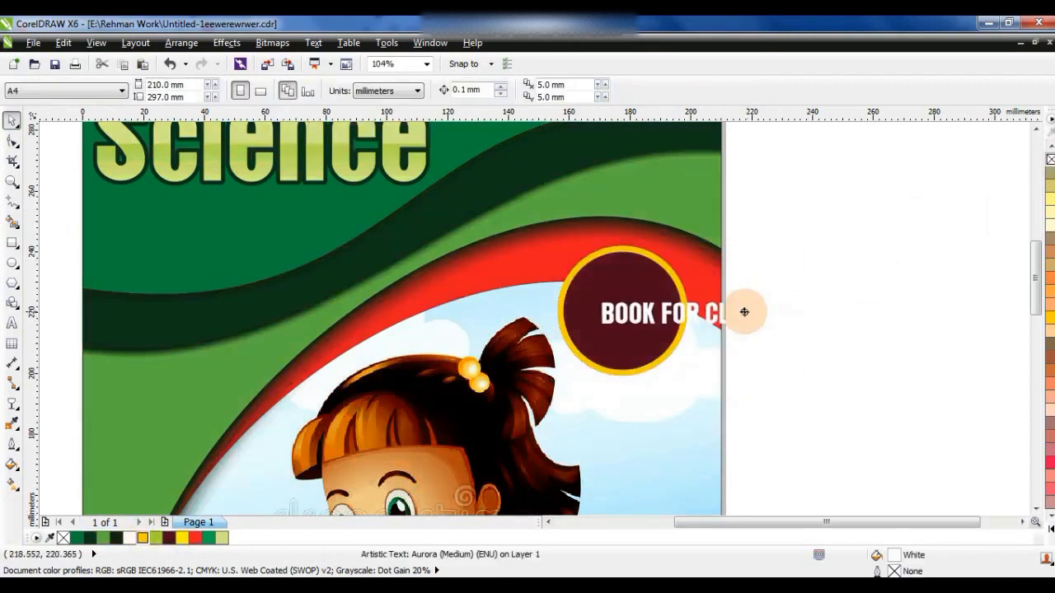
pyautogui.rightClick(744, 312)
pyautogui.click(12, 323)
pyautogui.write('Addition')
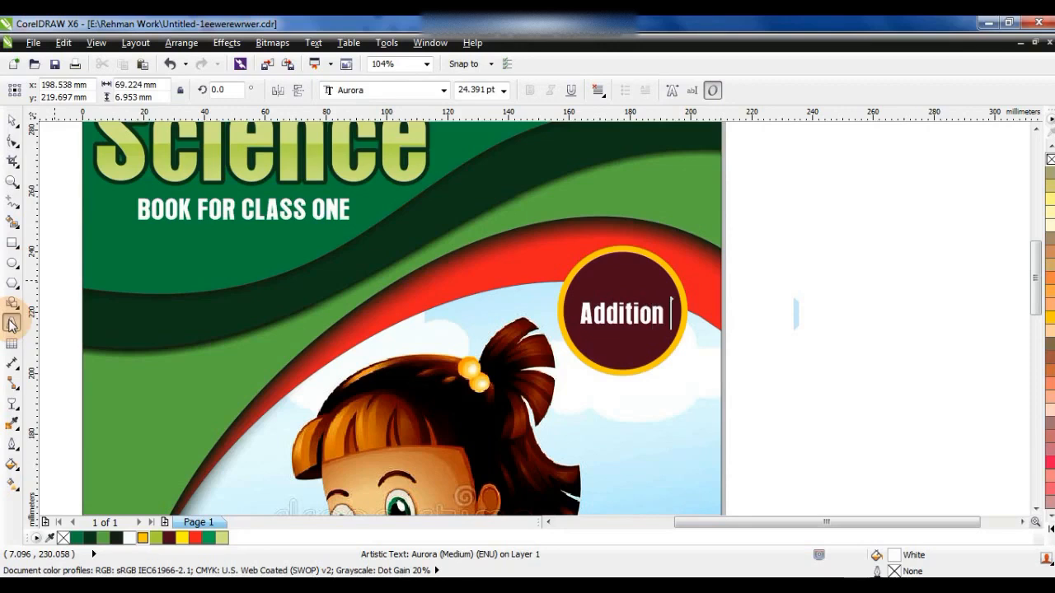
pyautogui.click(15, 123)
# - Duplicate the "Addition" text above itself, change the copy to "New", and adjust both lines within the badge
pyautogui.moveTo(602, 315); pyautogui.dragTo(604, 286)
pyautogui.rightClick(604, 286)
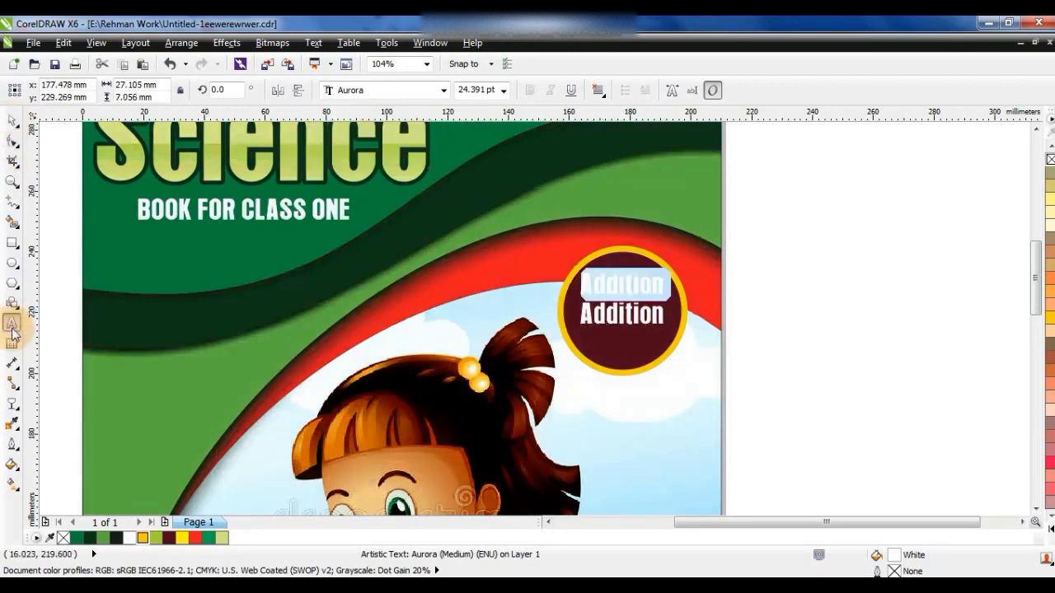
pyautogui.moveTo(667, 269); pyautogui.dragTo(669, 266)
pyautogui.click(703, 265)
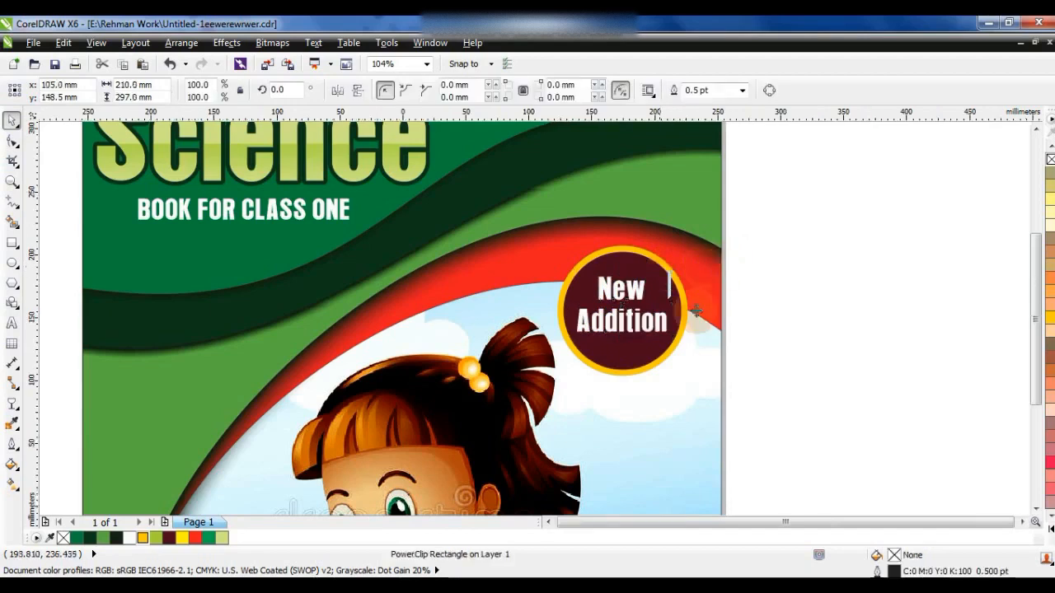
# - Preview the whole book cover in full screen
pyautogui.click(770, 324)
pyautogui.press('F4')
pyautogui.hotkey('ctrl', 'a')
pyautogui.press('F9')
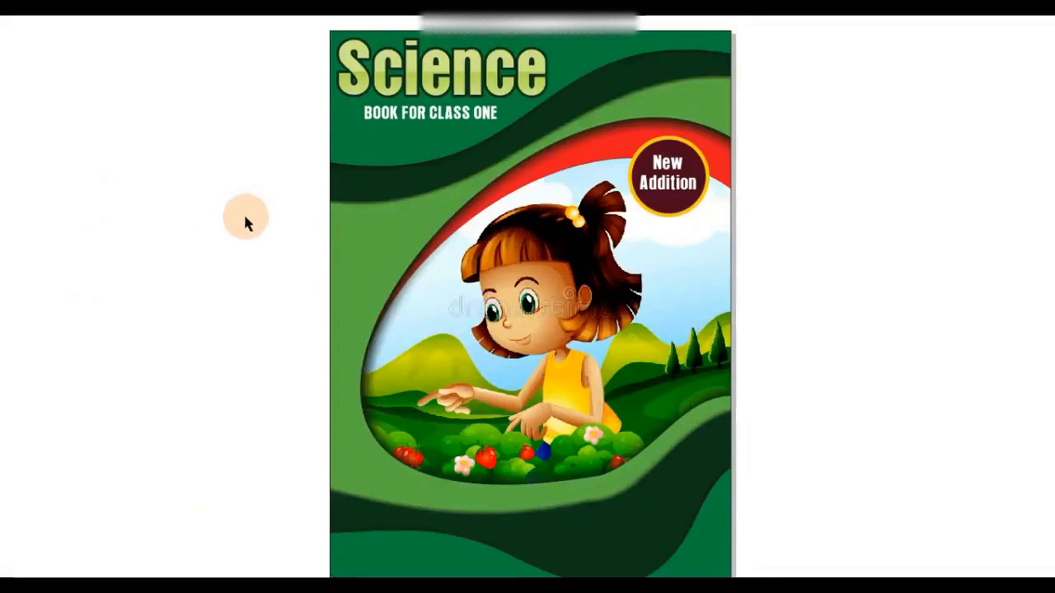